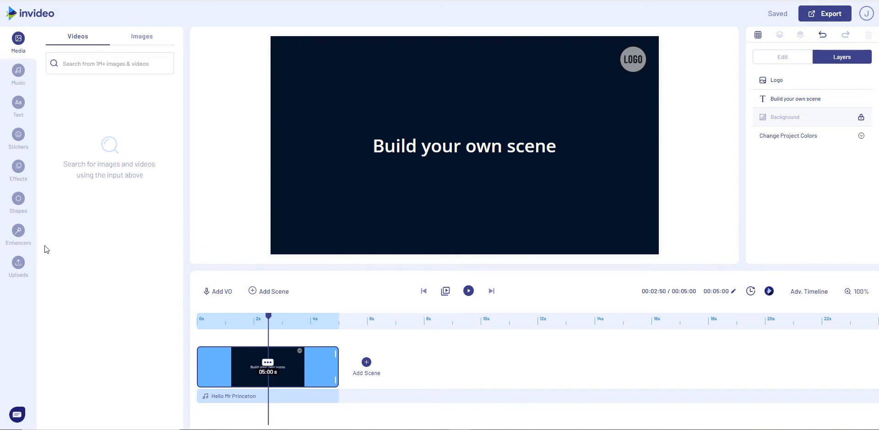
Replace the logo placeholder with the uploaded "THiNK! and do" image and enlarge it slightly.
{"action": "left_click", "coordinate": [17, 266]}
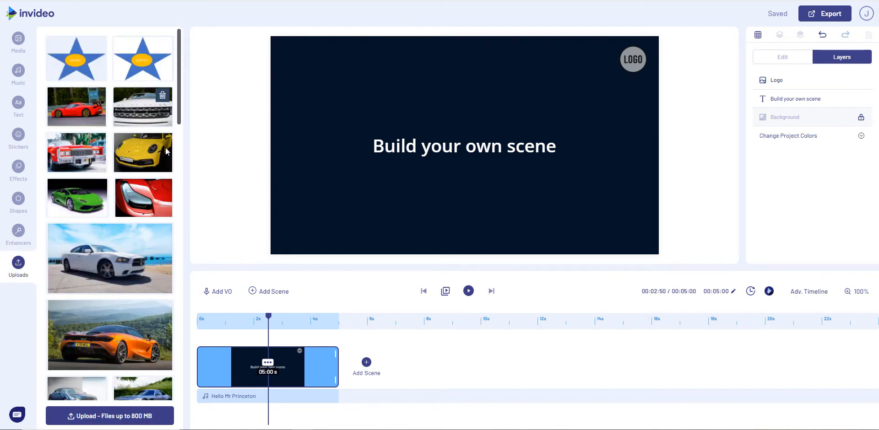
{"action": "scroll", "coordinate": [166, 148], "scroll_direction": "down", "scroll_amount": 6}
{"action": "left_click_drag", "start_coordinate": [81, 191], "coordinate": [641, 47]}
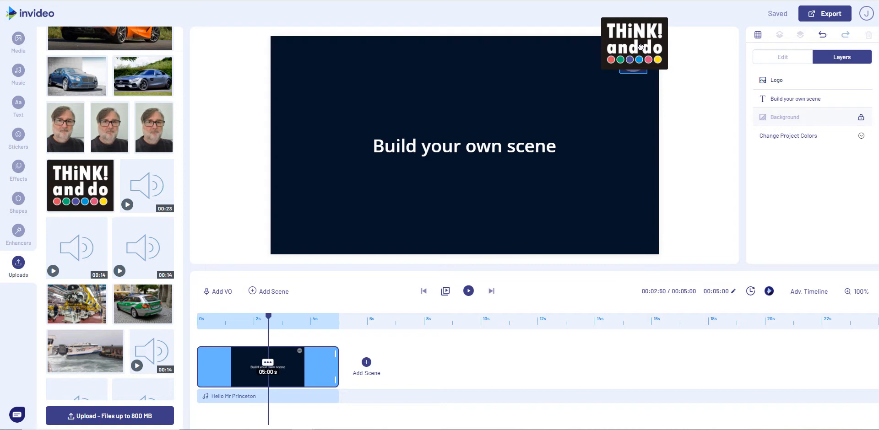
{"action": "left_click_drag", "start_coordinate": [634, 60], "coordinate": [634, 62]}
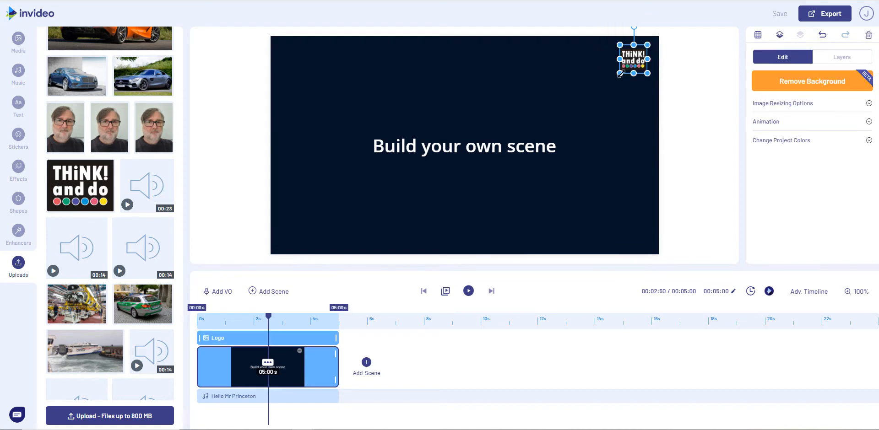
Delete the "Build your own scene" text from the scene.
{"action": "left_click", "coordinate": [528, 144]}
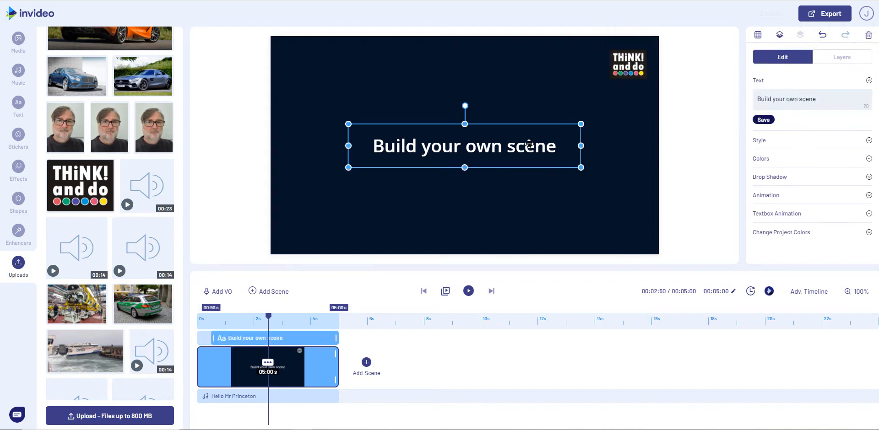
{"action": "key", "text": "Delete"}
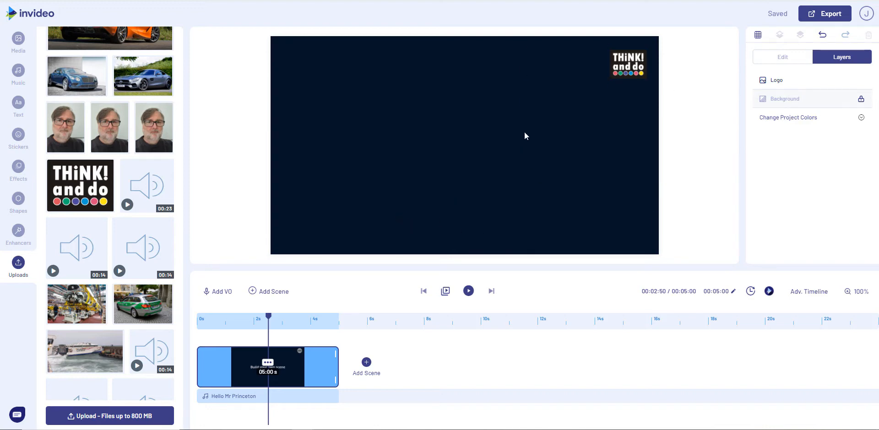
Apply the three-image collage layout with two stacked images on the left and one tall image on the right.
{"action": "left_click", "coordinate": [20, 233]}
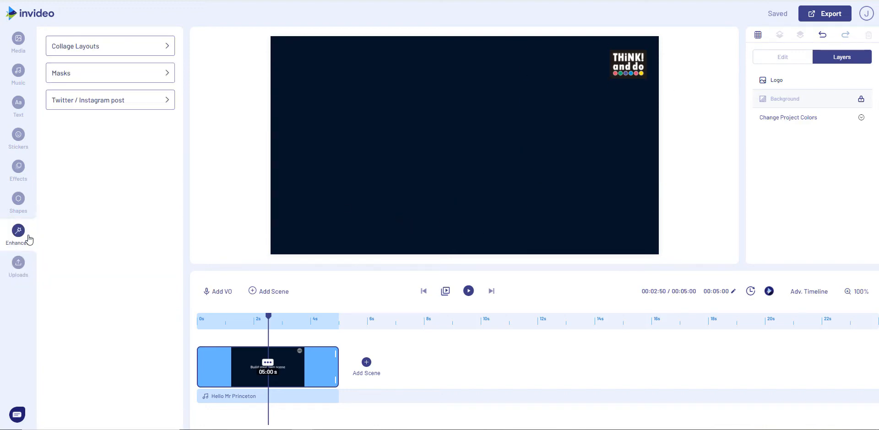
{"action": "left_click", "coordinate": [78, 54]}
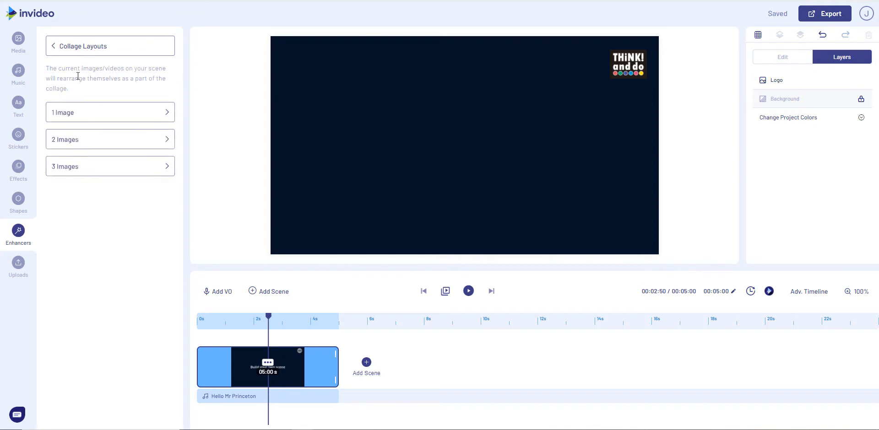
{"action": "left_click", "coordinate": [106, 168]}
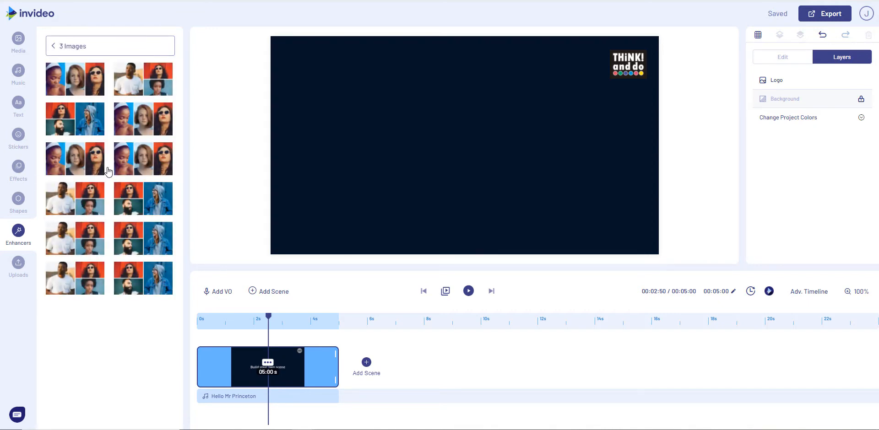
{"action": "left_click", "coordinate": [95, 125]}
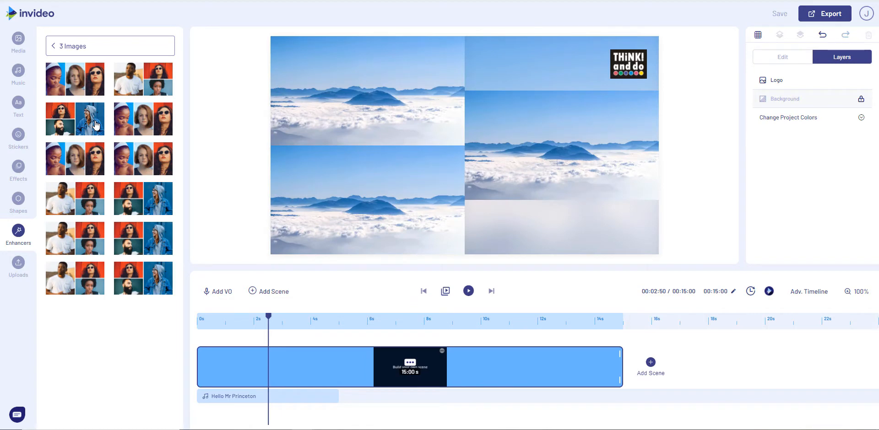
Shorten the scene's duration on the timeline to 10:02 s.
{"action": "left_click", "coordinate": [469, 291]}
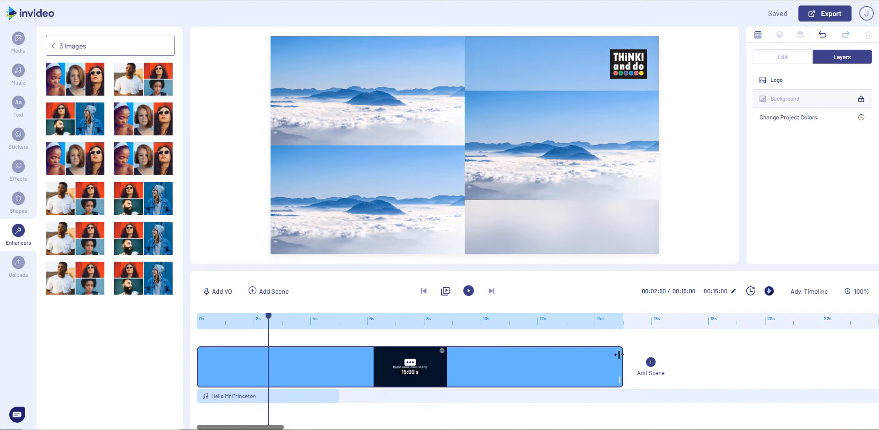
{"action": "left_click_drag", "start_coordinate": [617, 354], "coordinate": [477, 337]}
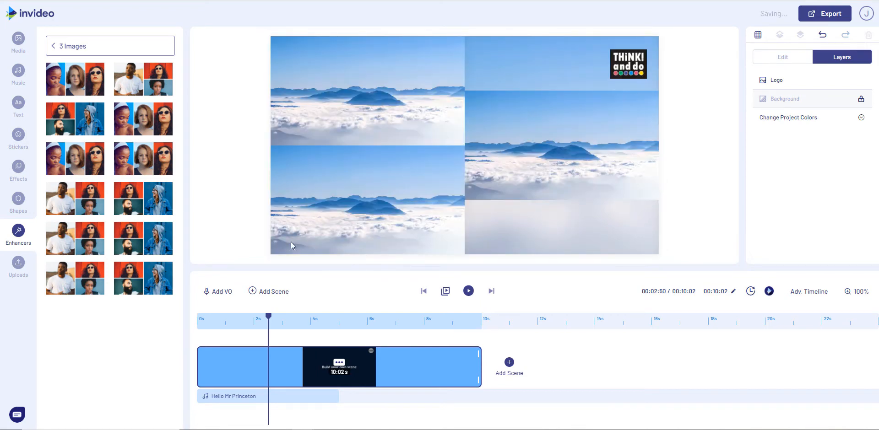
Search the stock images for "cats".
{"action": "left_click", "coordinate": [19, 48]}
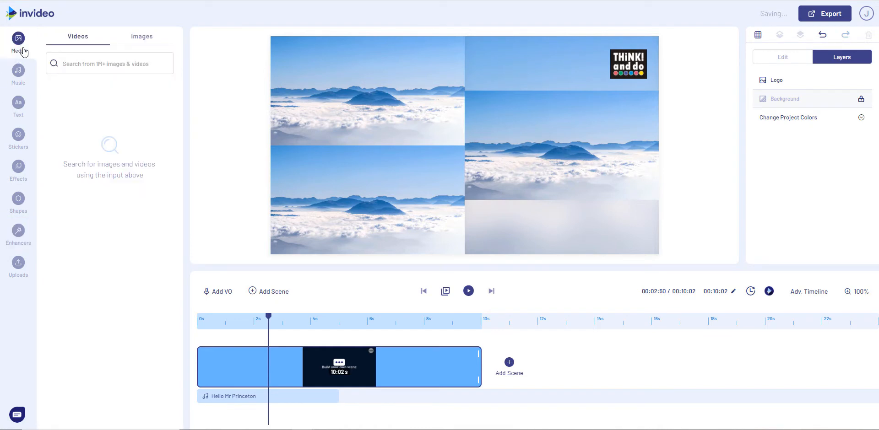
{"action": "left_click", "coordinate": [142, 40]}
{"action": "left_click", "coordinate": [110, 68]}
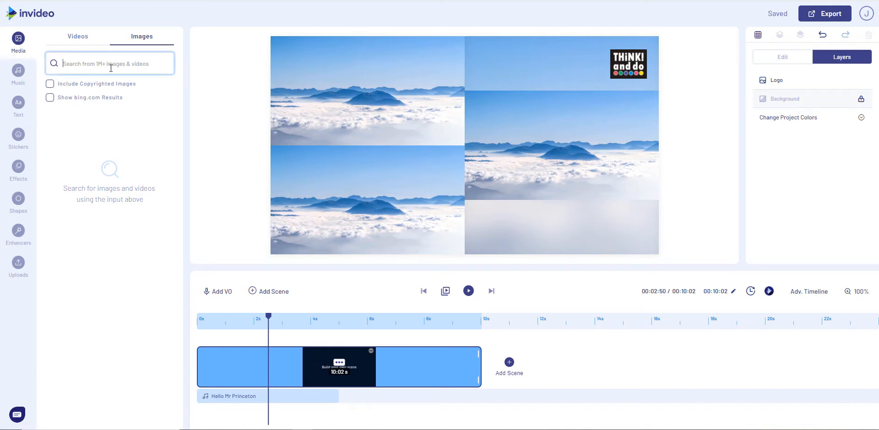
{"action": "type", "text": "cats"}
{"action": "key", "text": "Return"}
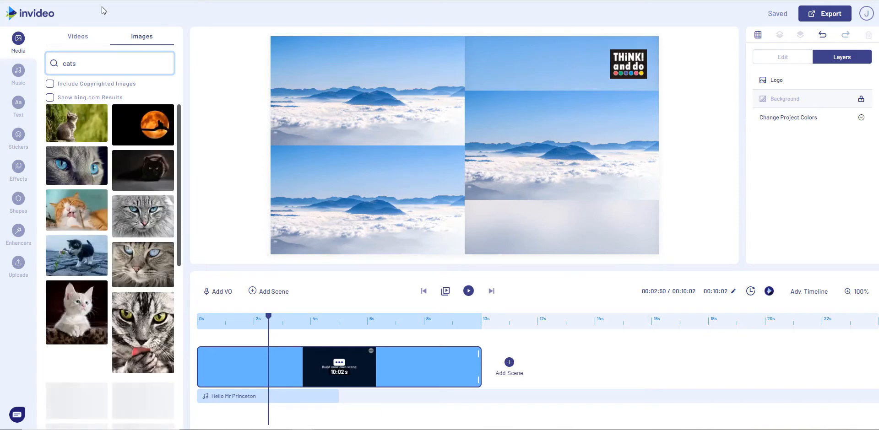
Replace the collage's upper-left placeholder with the photo of the grey tabby kitten sitting against a green background.
{"action": "scroll", "coordinate": [74, 234], "scroll_direction": "down", "scroll_amount": 10}
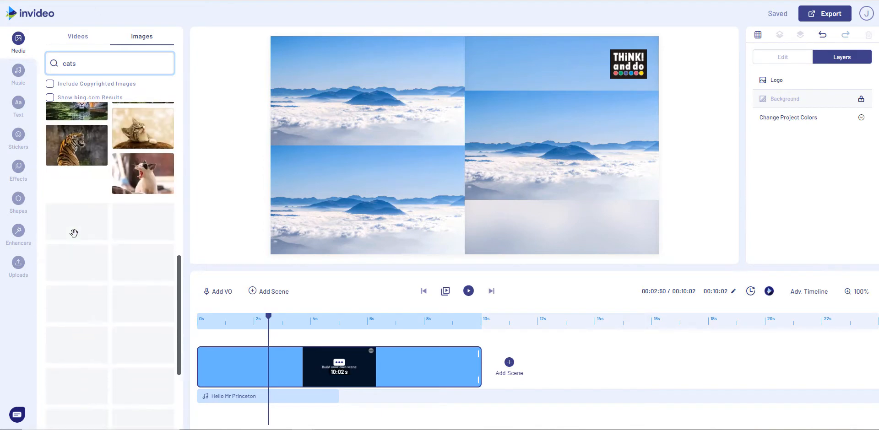
{"action": "scroll", "coordinate": [74, 233], "scroll_direction": "down", "scroll_amount": 5}
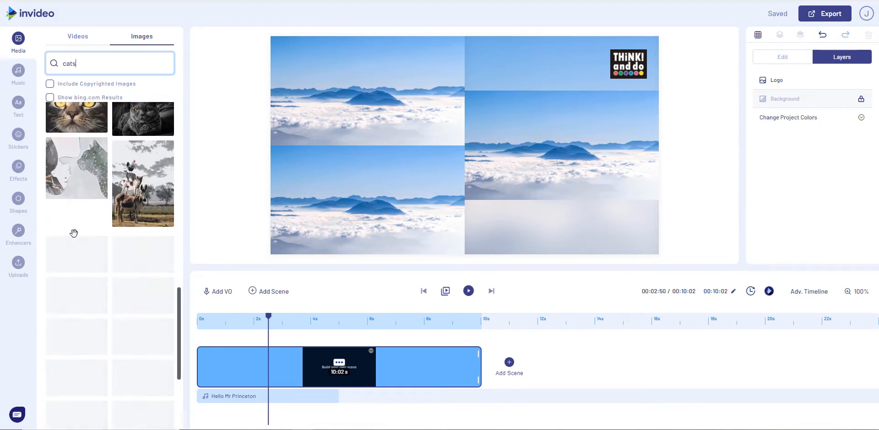
{"action": "scroll", "coordinate": [74, 233], "scroll_direction": "down", "scroll_amount": 8}
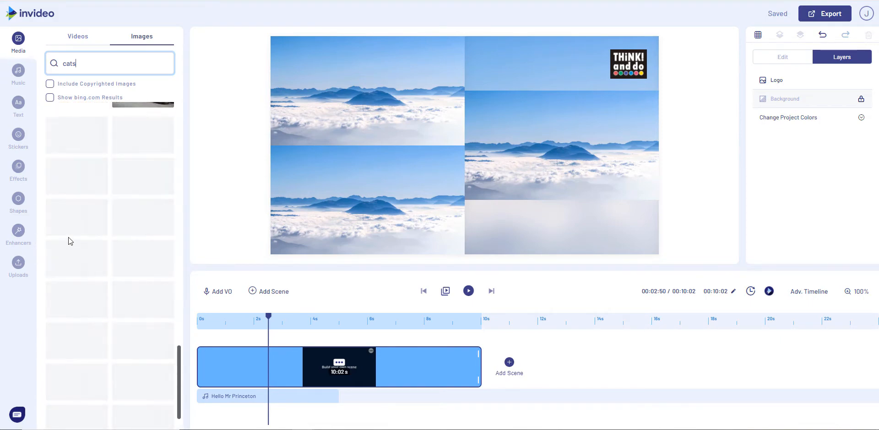
{"action": "scroll", "coordinate": [69, 241], "scroll_direction": "up", "scroll_amount": 20}
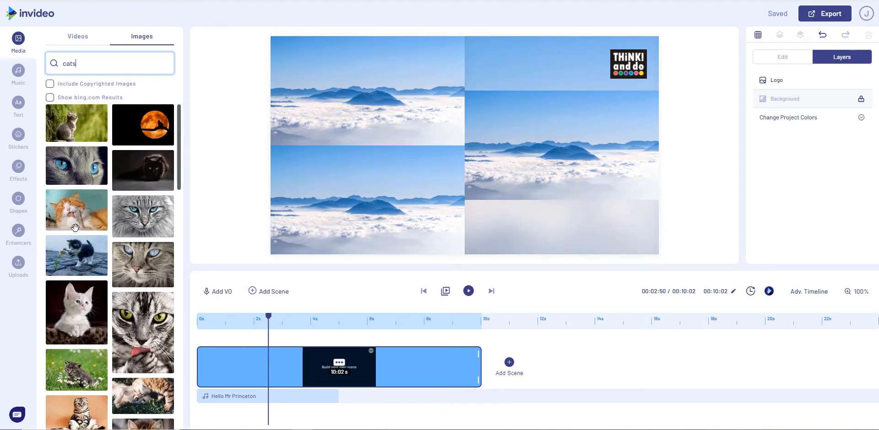
{"action": "left_click_drag", "start_coordinate": [78, 134], "coordinate": [334, 121]}
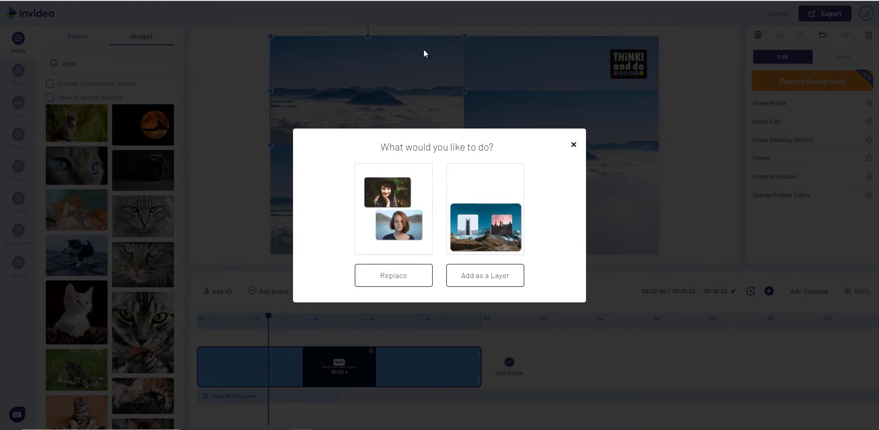
{"action": "left_click", "coordinate": [390, 275]}
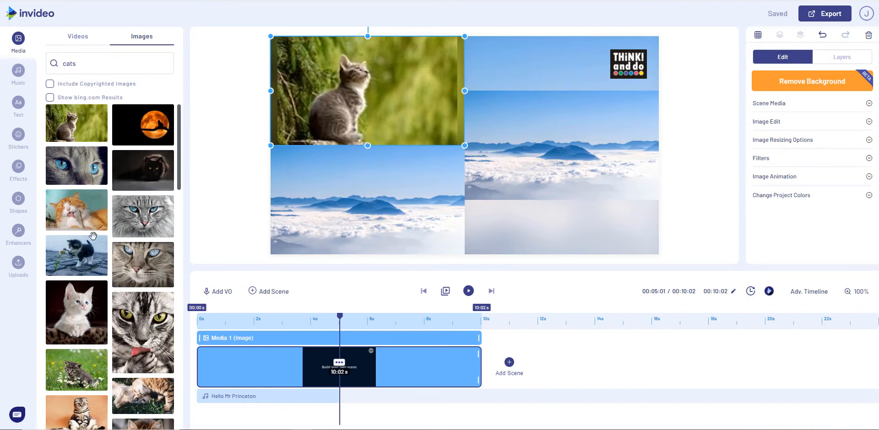
Replace the collage's lower-left placeholder with the photo of the orange cat lying in a basket.
{"action": "scroll", "coordinate": [93, 235], "scroll_direction": "down", "scroll_amount": 4}
{"action": "scroll", "coordinate": [93, 235], "scroll_direction": "down", "scroll_amount": 3}
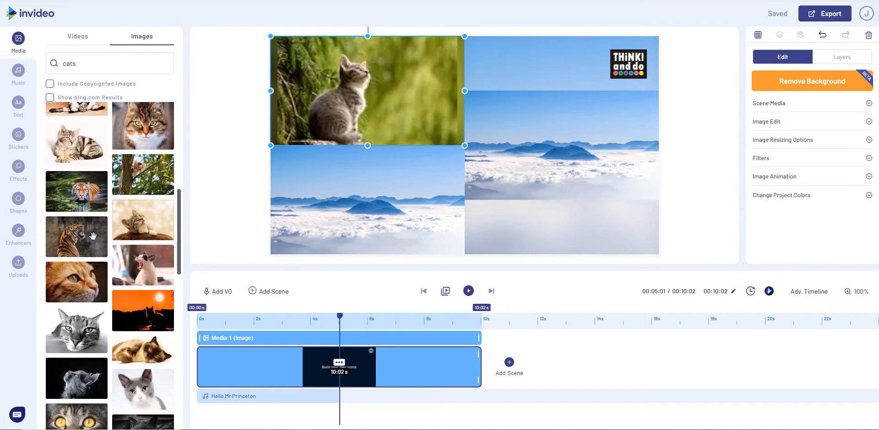
{"action": "scroll", "coordinate": [93, 236], "scroll_direction": "down", "scroll_amount": 5}
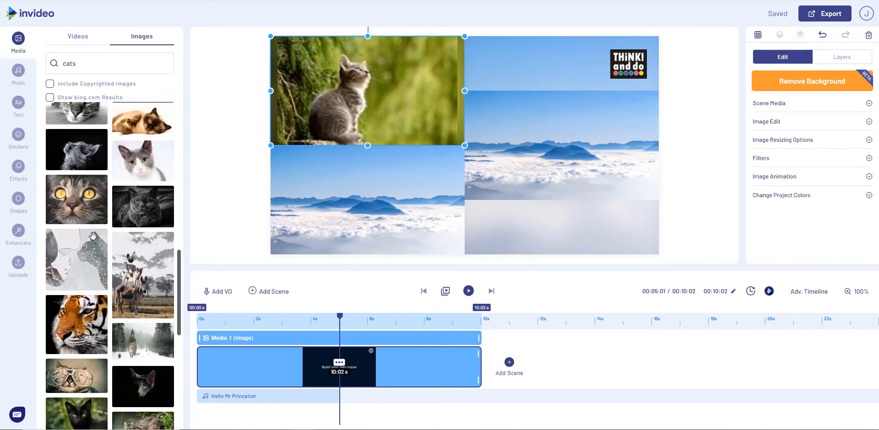
{"action": "scroll", "coordinate": [93, 235], "scroll_direction": "down", "scroll_amount": 10}
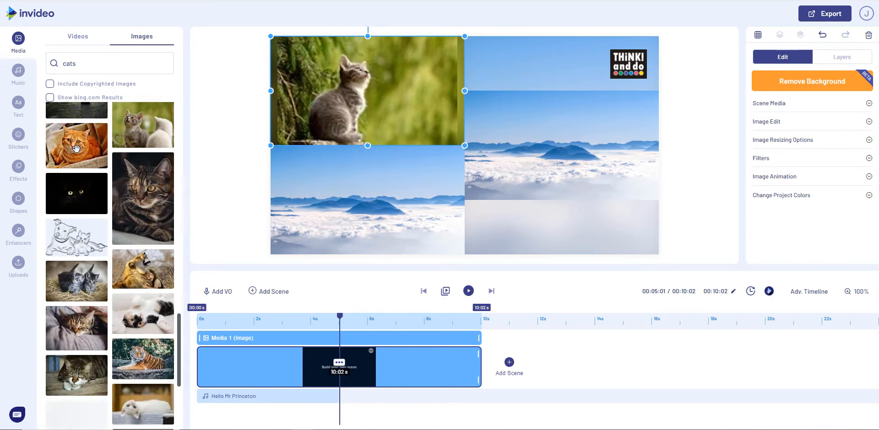
{"action": "left_click_drag", "start_coordinate": [76, 148], "coordinate": [345, 208]}
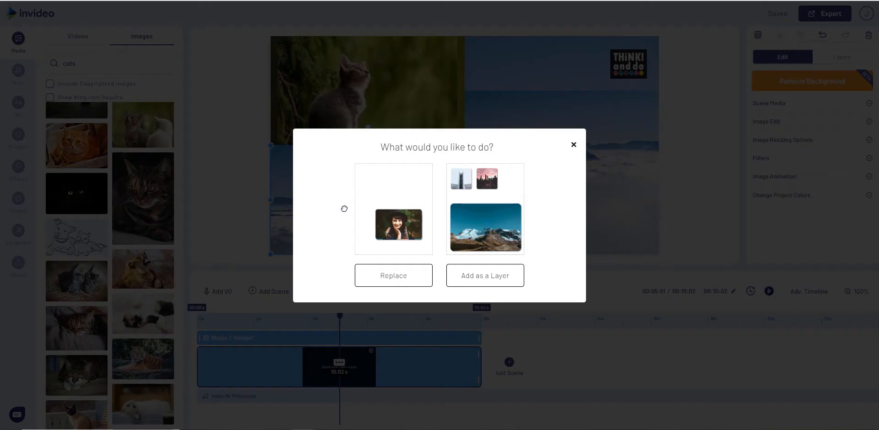
{"action": "left_click", "coordinate": [402, 281]}
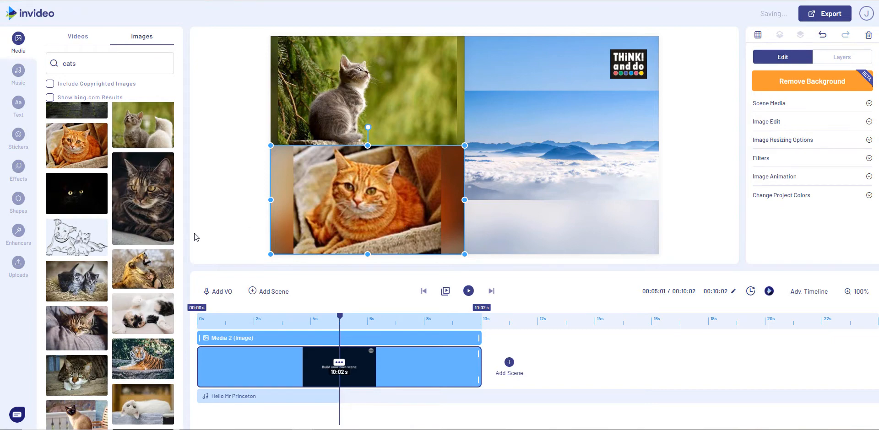
Replace the collage's tall right-hand placeholder with the leopard portrait from the cat images.
{"action": "scroll", "coordinate": [103, 180], "scroll_direction": "down", "scroll_amount": 10}
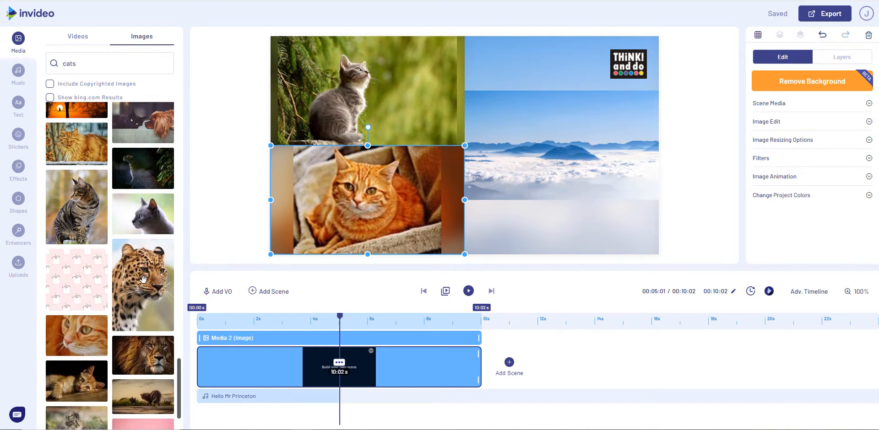
{"action": "left_click_drag", "start_coordinate": [143, 279], "coordinate": [197, 250]}
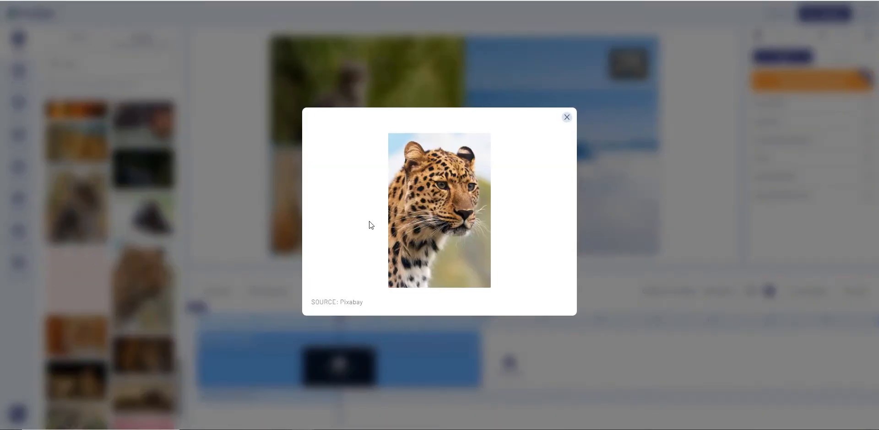
{"action": "left_click", "coordinate": [566, 118]}
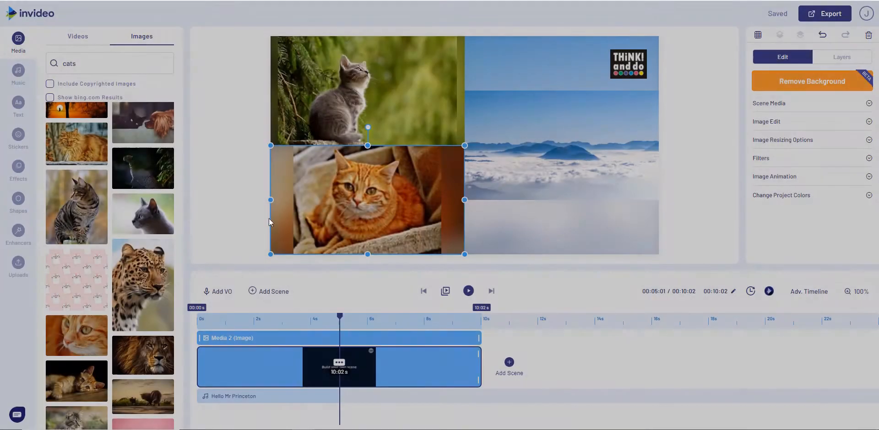
{"action": "left_click_drag", "start_coordinate": [148, 263], "coordinate": [555, 124]}
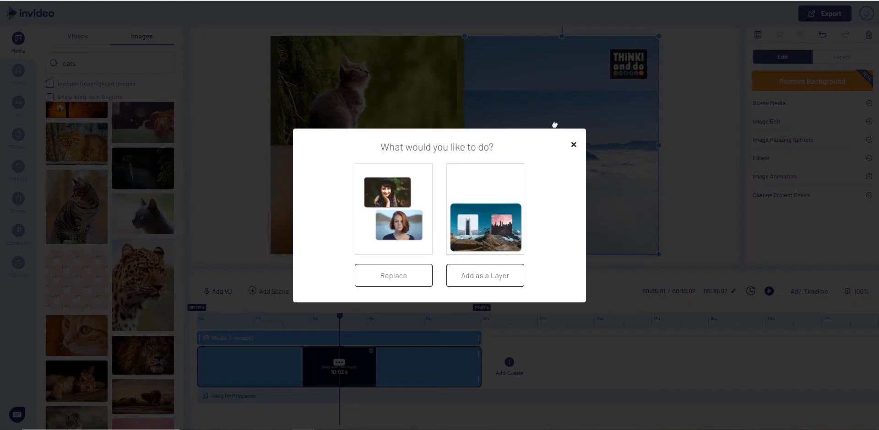
{"action": "left_click", "coordinate": [393, 275]}
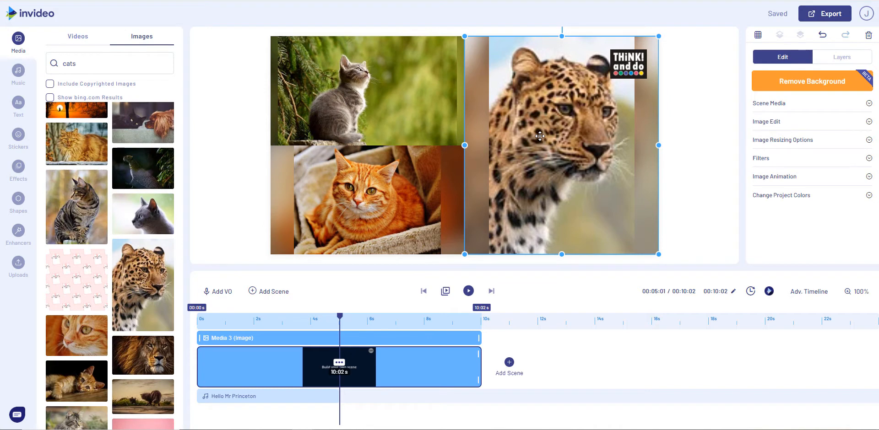
Try the Stretch To Screen resizing option on the leopard image and undo it.
{"action": "left_click", "coordinate": [771, 123]}
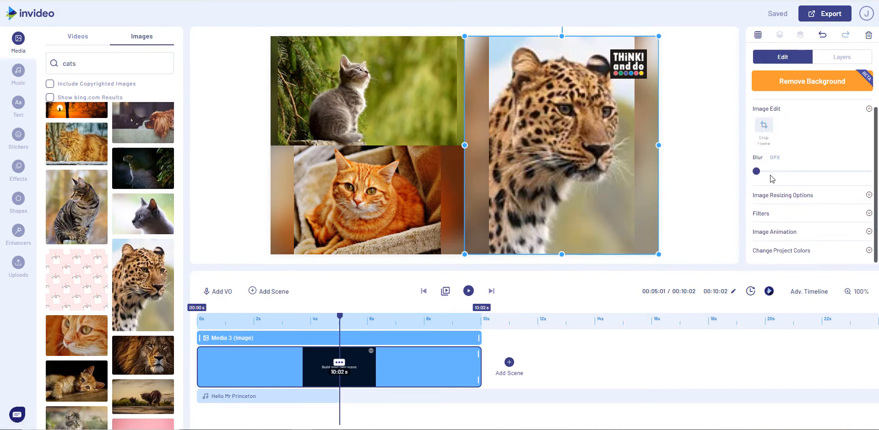
{"action": "left_click", "coordinate": [758, 196]}
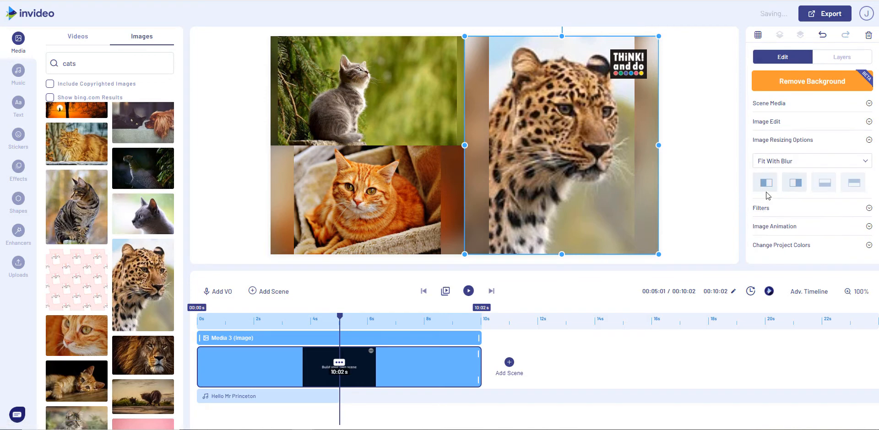
{"action": "left_click", "coordinate": [795, 163]}
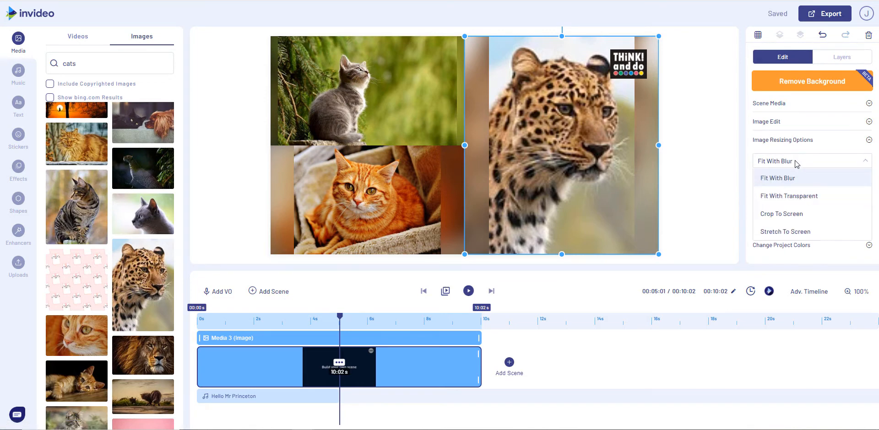
{"action": "left_click", "coordinate": [776, 232]}
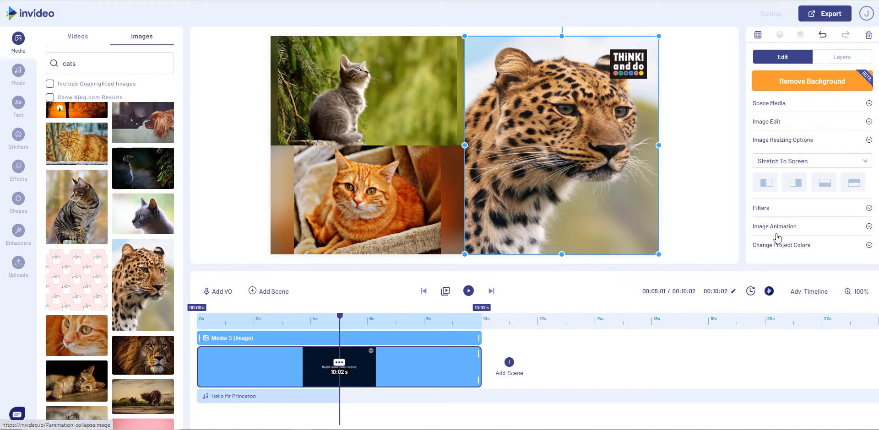
{"action": "left_click", "coordinate": [823, 37]}
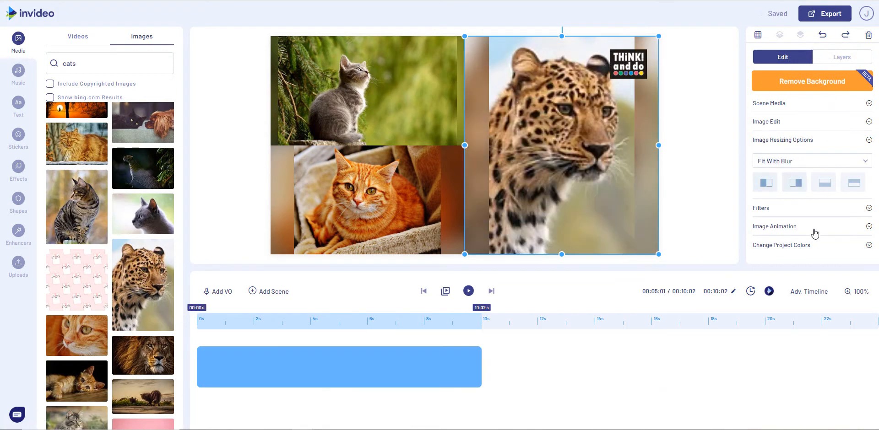
Set the leopard image's resizing option to Crop To Screen.
{"action": "left_click", "coordinate": [772, 161]}
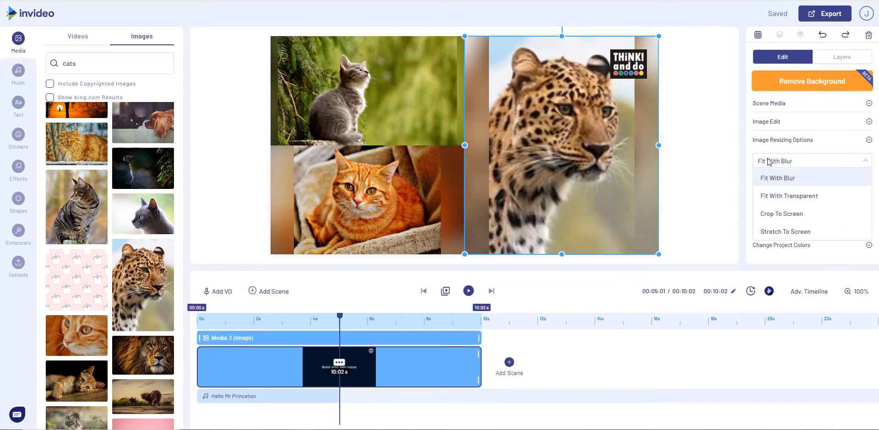
{"action": "left_click", "coordinate": [770, 214]}
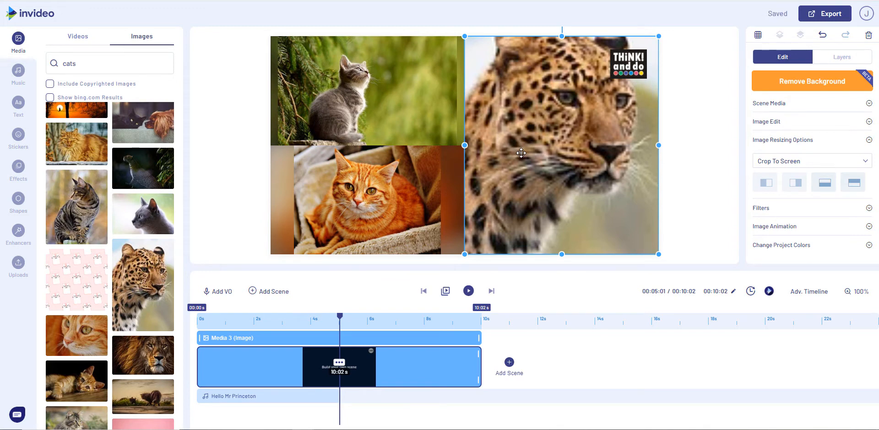
Set the resizing option of both the grey kitten image and the orange cat image to Stretch To Screen.
{"action": "left_click", "coordinate": [383, 87]}
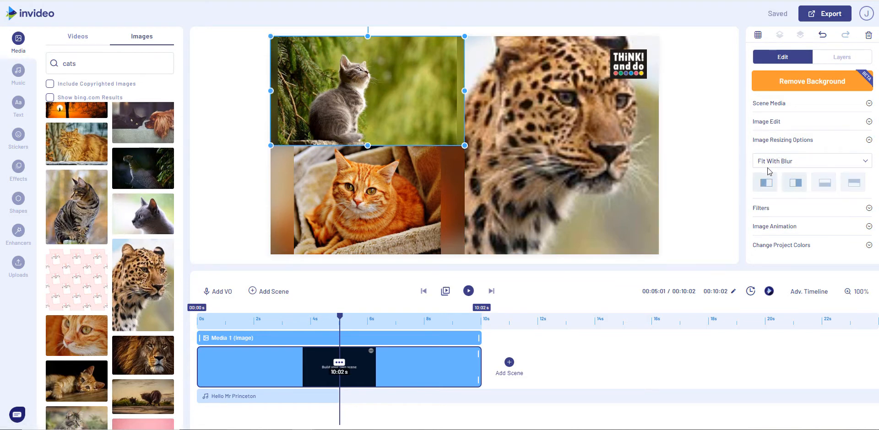
{"action": "left_click", "coordinate": [769, 164]}
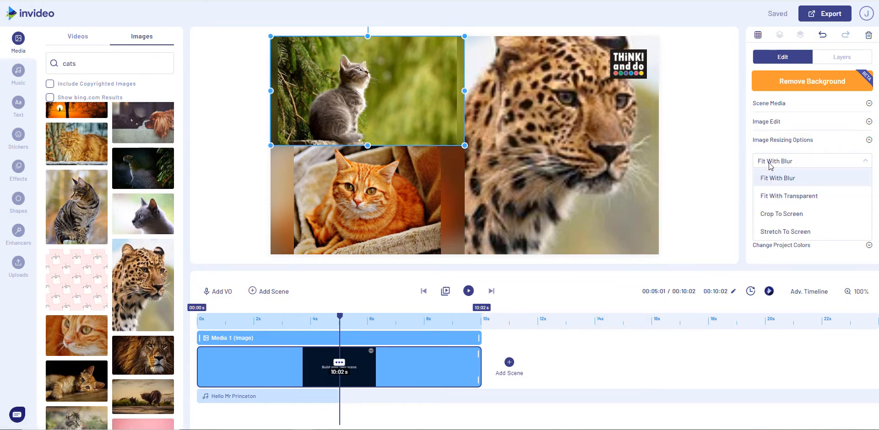
{"action": "left_click", "coordinate": [774, 231]}
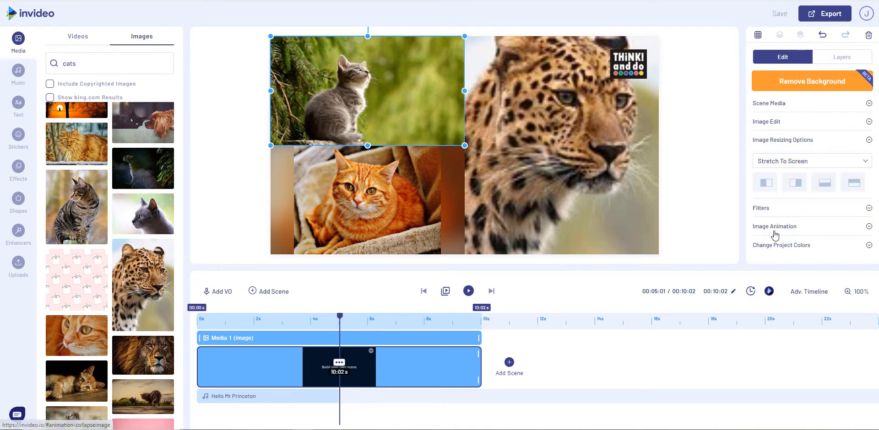
{"action": "left_click", "coordinate": [378, 210]}
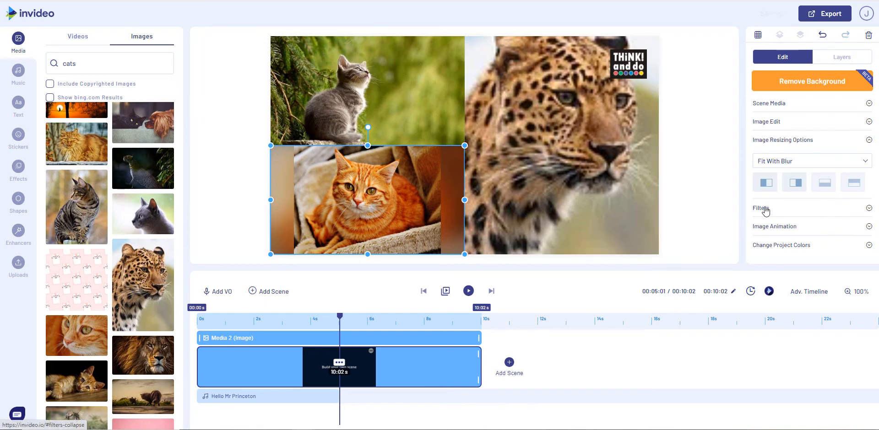
{"action": "left_click", "coordinate": [778, 162]}
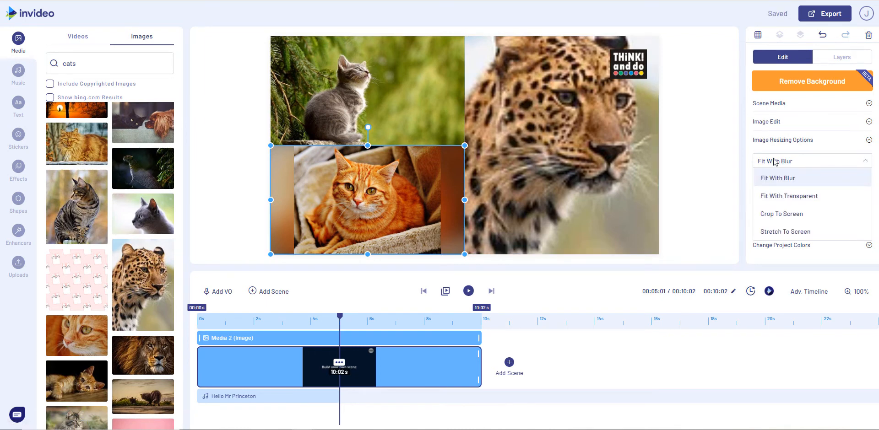
{"action": "left_click", "coordinate": [780, 232]}
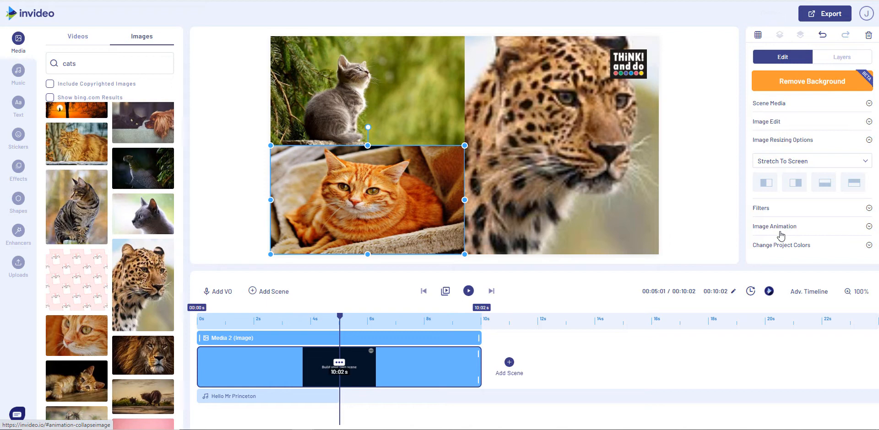
{"action": "left_click", "coordinate": [199, 85]}
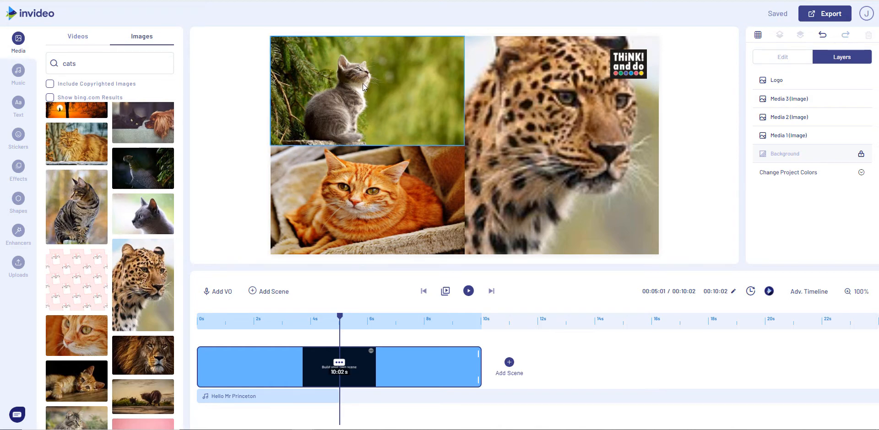
Switch to the advanced timeline and rename the grey kitten image's layer as Top Cat.
{"action": "left_click", "coordinate": [804, 297]}
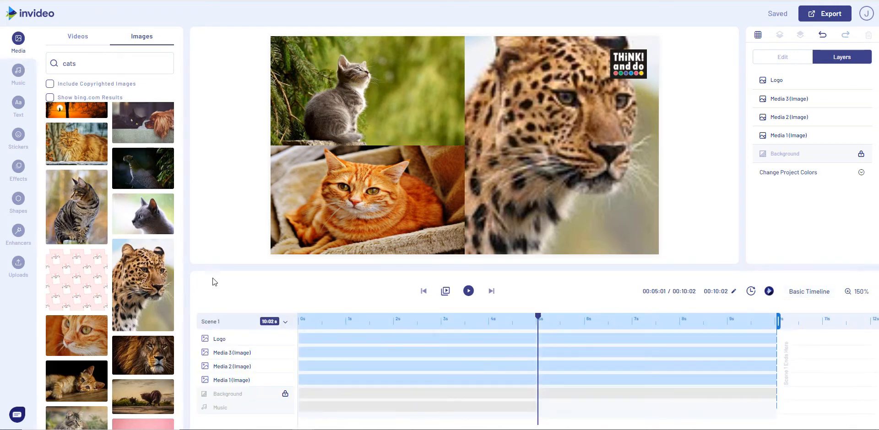
{"action": "left_click", "coordinate": [306, 108]}
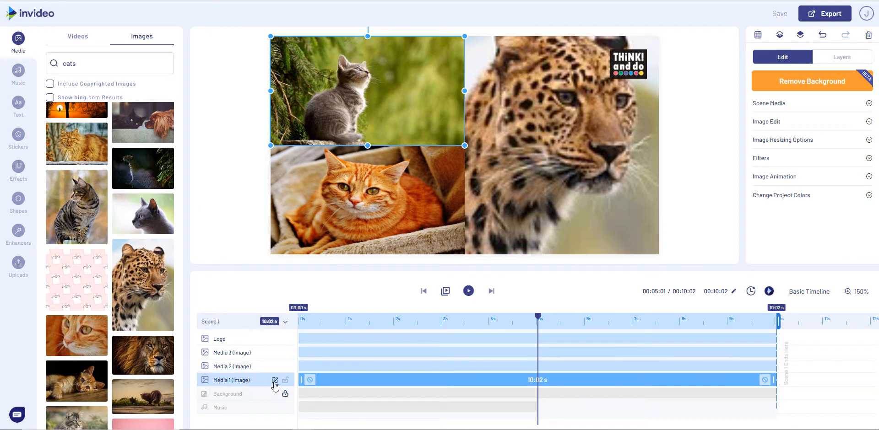
{"action": "left_click", "coordinate": [275, 382]}
{"action": "mouse_move", "coordinate": [255, 380]}
{"action": "left_mouse_down"}
{"action": "mouse_move", "coordinate": [229, 384]}
{"action": "mouse_move", "coordinate": [248, 386]}
{"action": "left_mouse_up"}
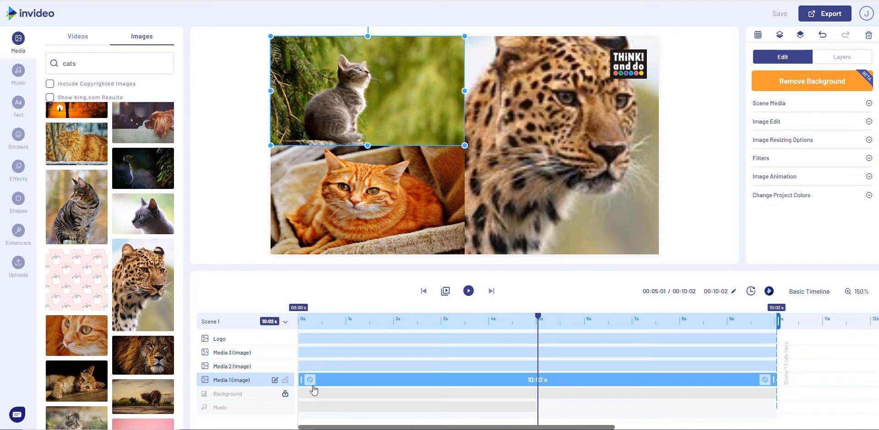
{"action": "key", "text": "BackSpace"}
{"action": "key", "text": "BackSpace"}
{"action": "key", "text": "BackSpace"}
{"action": "type", "text": "Top Cat"}
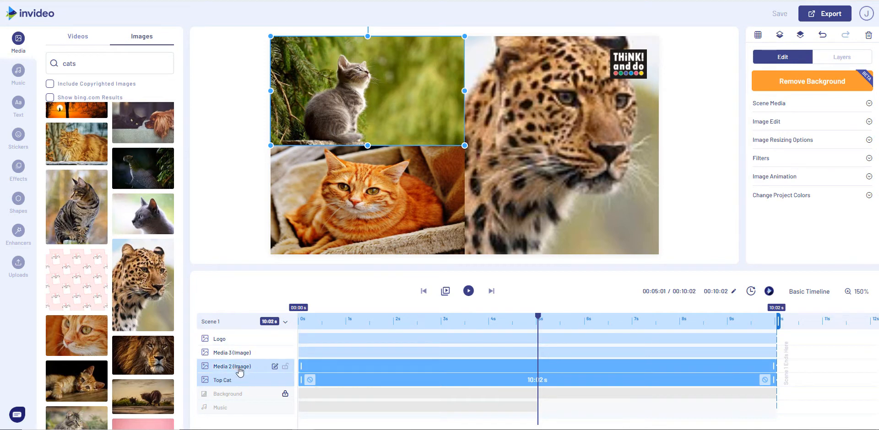
Rename the orange cat image's timeline layer as Bottom Cat.
{"action": "left_click", "coordinate": [351, 228]}
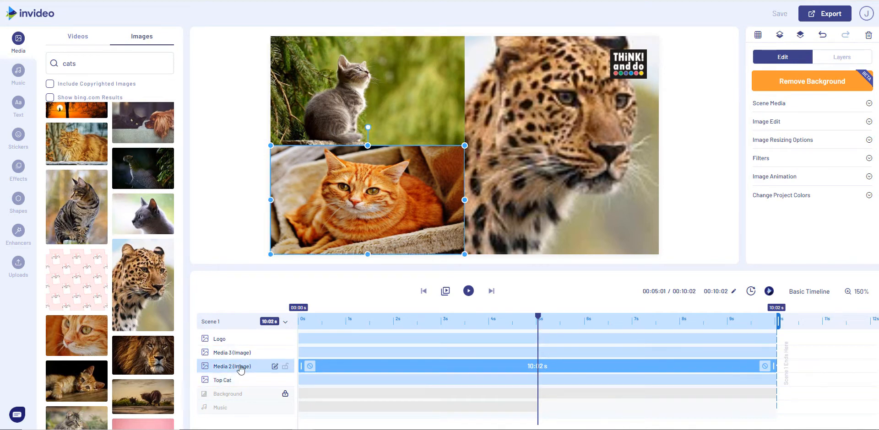
{"action": "left_click", "coordinate": [275, 366]}
{"action": "key", "text": "BackSpace"}
{"action": "key", "text": "BackSpace"}
{"action": "key", "text": "BackSpace"}
{"action": "key", "text": "BackSpace"}
{"action": "key", "text": "BackSpace"}
{"action": "key", "text": "BackSpace"}
{"action": "key", "text": "BackSpace"}
{"action": "key", "text": "BackSpace"}
{"action": "key", "text": "BackSpace"}
{"action": "type", "text": "Bo"}
Rename the leopard image's timeline layer as Right Cat.
{"action": "left_click", "coordinate": [484, 166]}
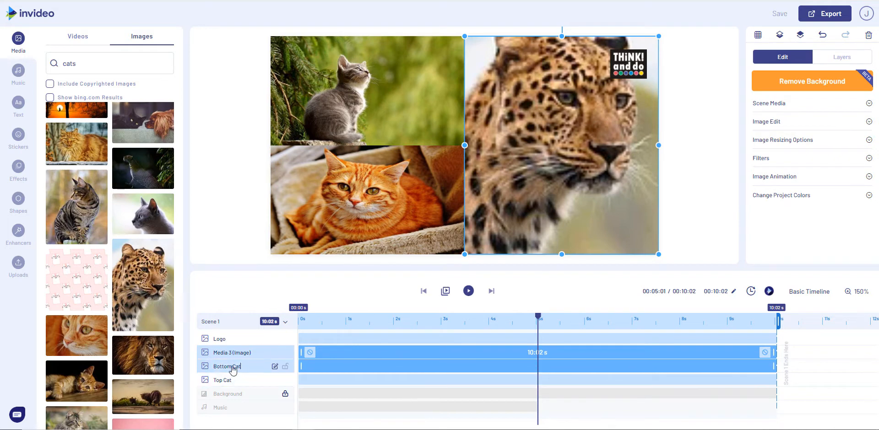
{"action": "mouse_move", "coordinate": [226, 358]}
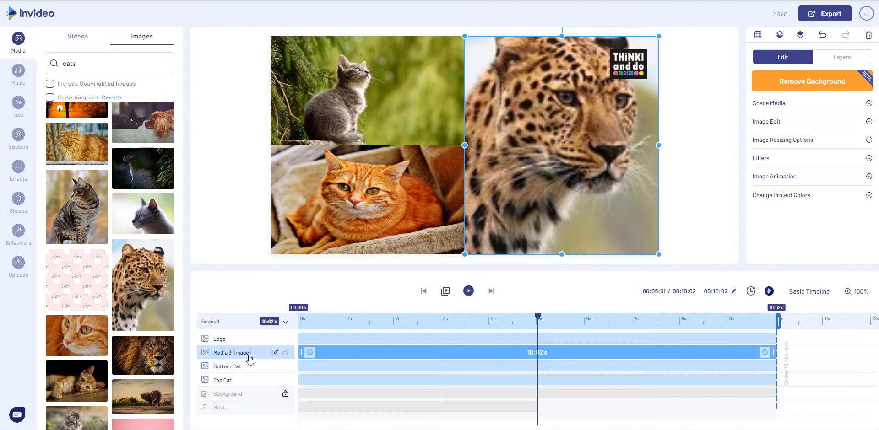
{"action": "key", "text": "BackSpace"}
{"action": "key", "text": "BackSpace"}
{"action": "key", "text": "BackSpace"}
{"action": "key", "text": "BackSpace"}
{"action": "key", "text": "BackSpace"}
{"action": "key", "text": "BackSpace"}
{"action": "key", "text": "BackSpace"}
{"action": "type", "text": "Rig"}
{"action": "type", "text": "Cat"}
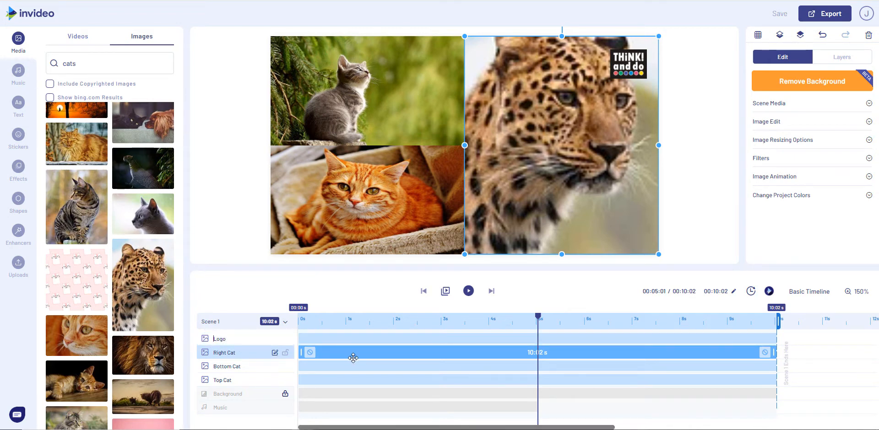
{"action": "key", "text": "ctrl+t"}
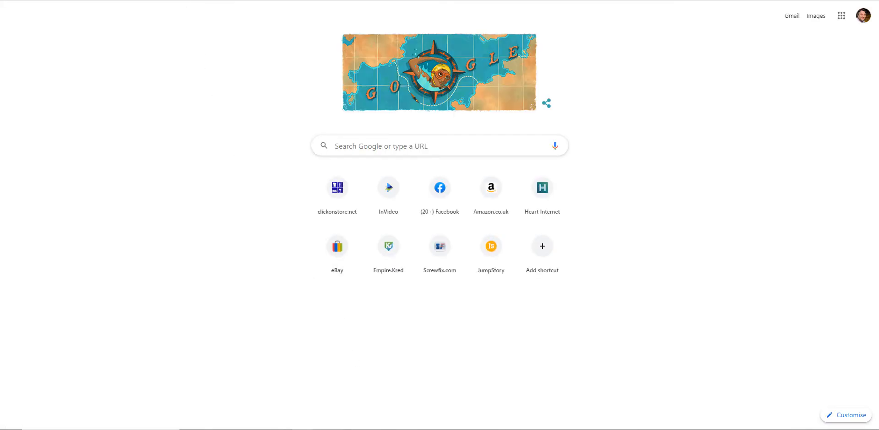
{"action": "key", "text": "ctrl+w"}
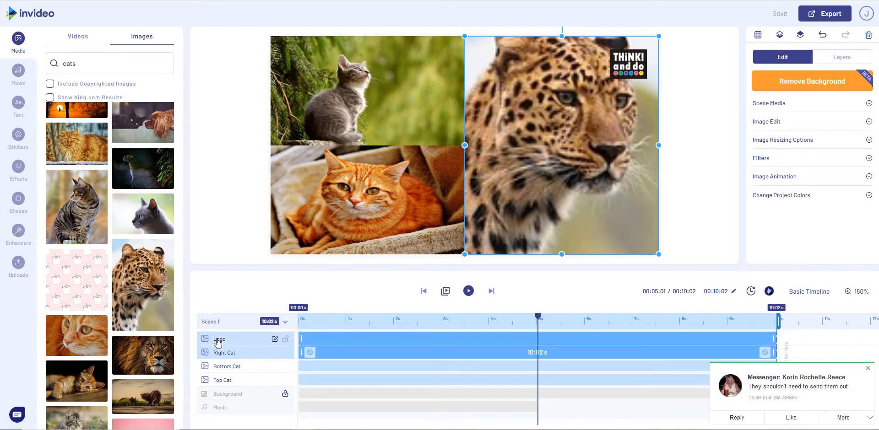
Rename the logo's timeline layer as TAD Logo.
{"action": "left_click", "coordinate": [271, 343]}
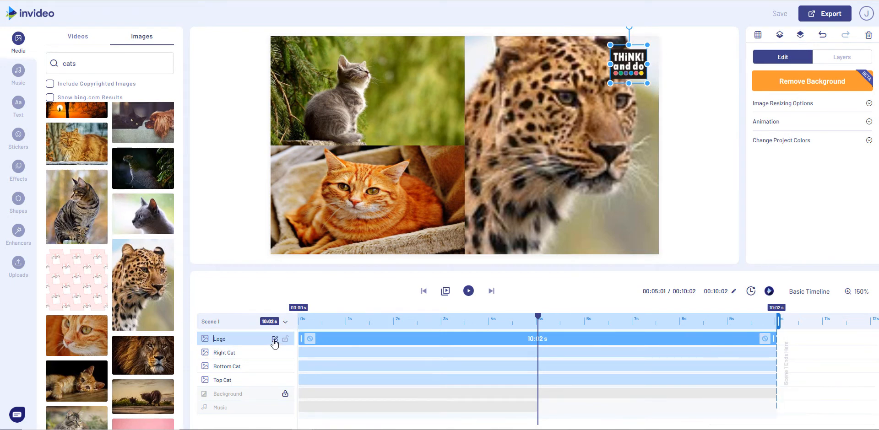
{"action": "left_click", "coordinate": [275, 341]}
{"action": "type", "text": "TAD"}
{"action": "left_click", "coordinate": [334, 366]}
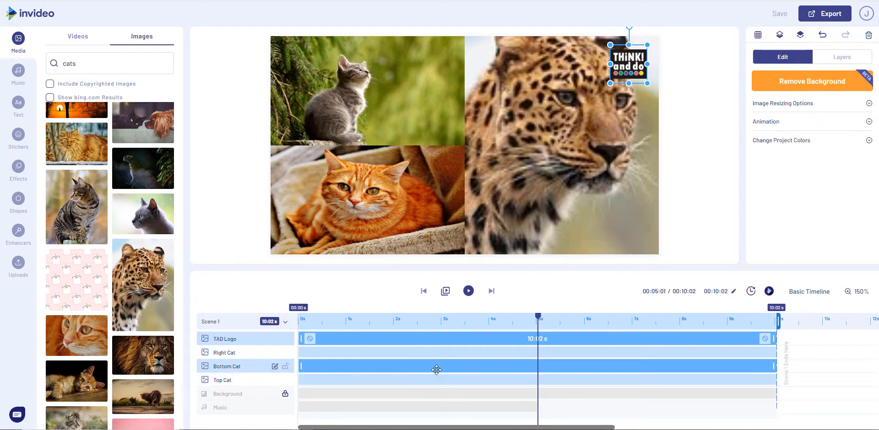
{"action": "left_click_drag", "start_coordinate": [435, 368], "coordinate": [652, 411]}
Give the Top Cat image the In animation Top Bouncer From Left with a duration of 3.0 s.
{"action": "left_click", "coordinate": [390, 130]}
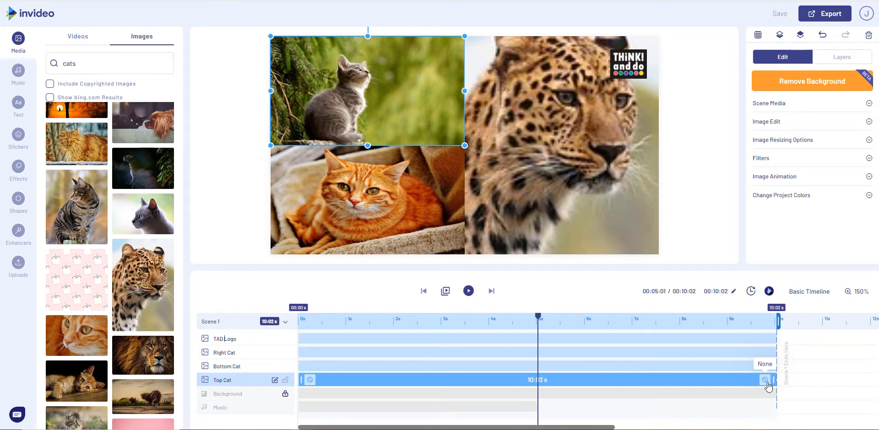
{"action": "left_click", "coordinate": [311, 381]}
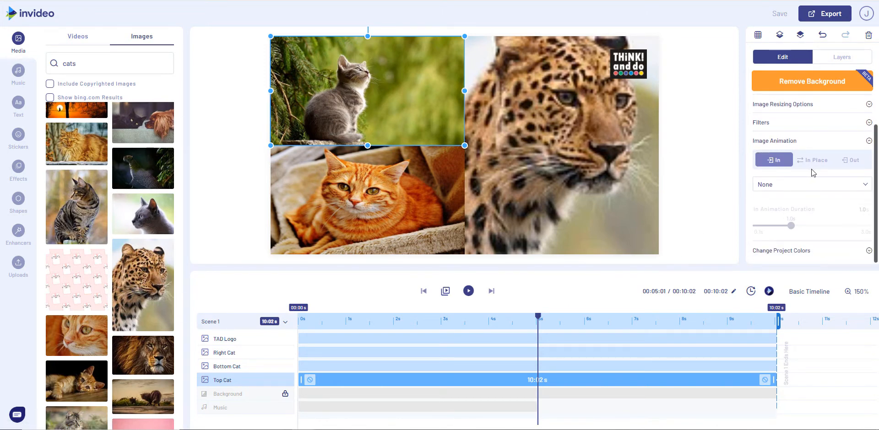
{"action": "left_click", "coordinate": [809, 184]}
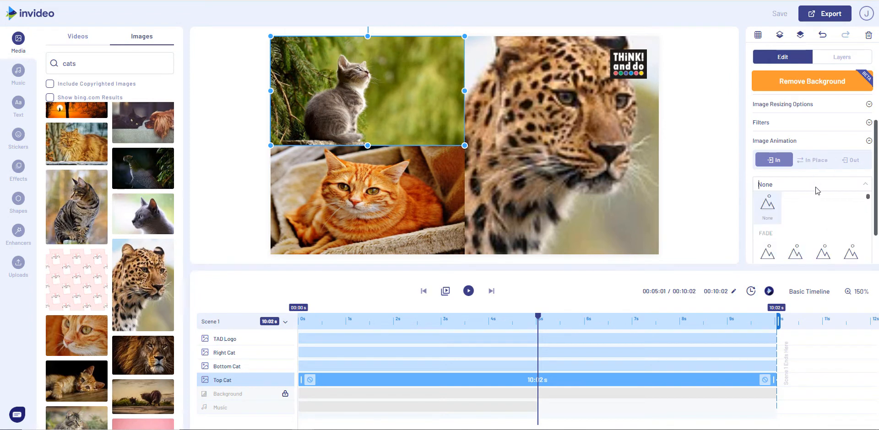
{"action": "scroll", "coordinate": [803, 213], "scroll_direction": "down", "scroll_amount": 5}
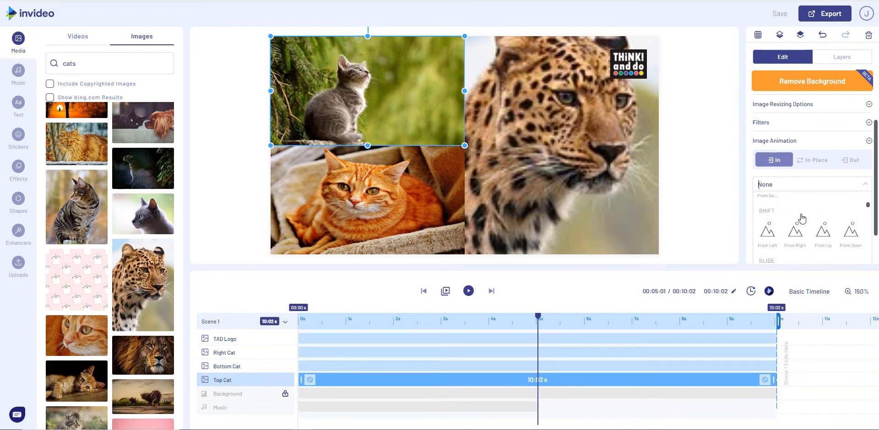
{"action": "scroll", "coordinate": [799, 218], "scroll_direction": "down", "scroll_amount": 5}
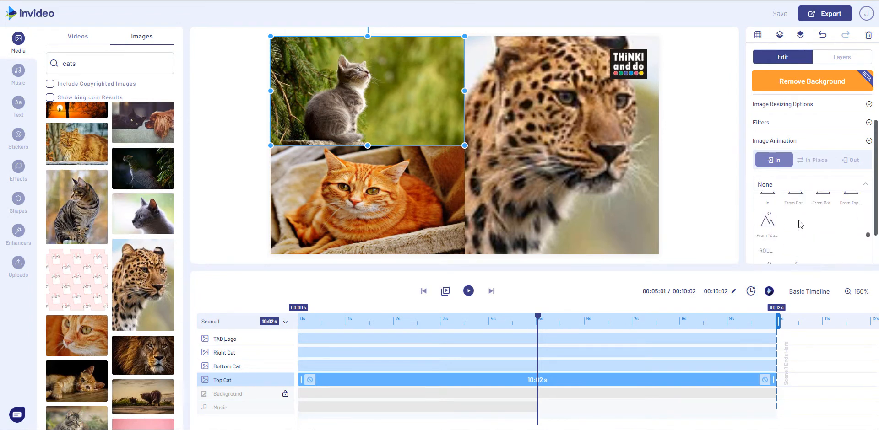
{"action": "scroll", "coordinate": [796, 224], "scroll_direction": "down", "scroll_amount": 2}
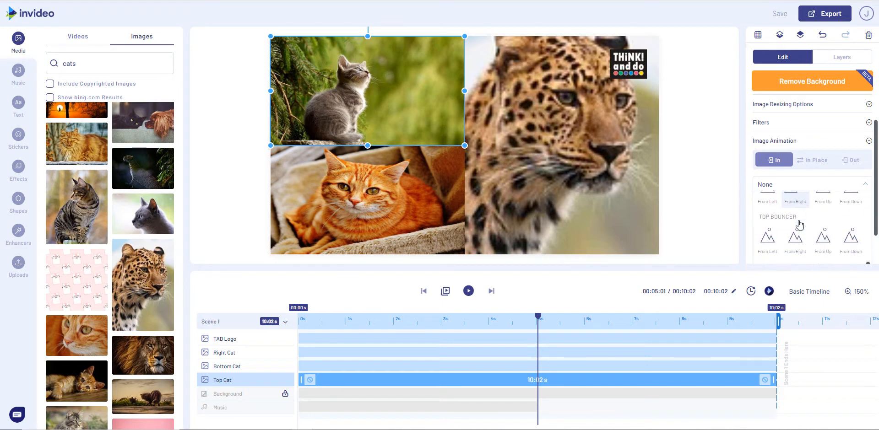
{"action": "left_click", "coordinate": [766, 228]}
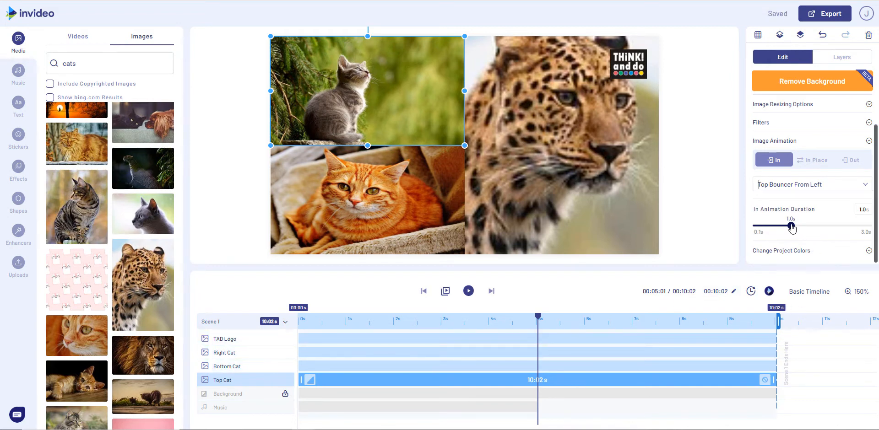
{"action": "left_click_drag", "start_coordinate": [792, 227], "coordinate": [868, 226]}
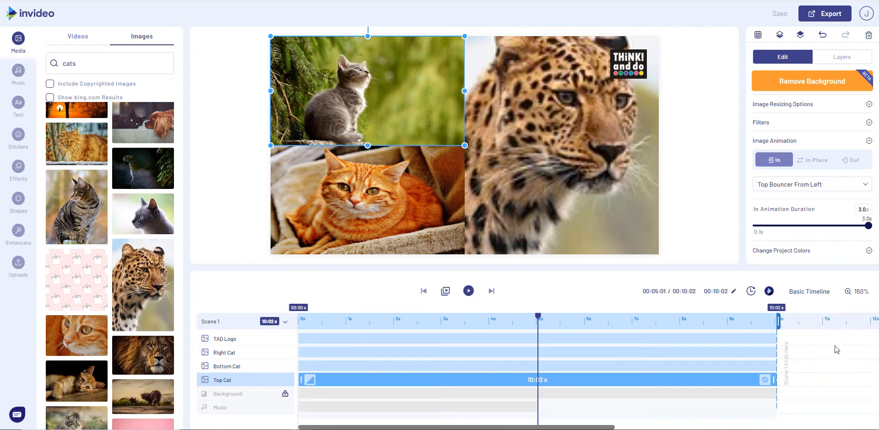
Give the Top Cat image the Out animation Bold And Powerful To Right with a duration of 3.0 s.
{"action": "left_click", "coordinate": [770, 382]}
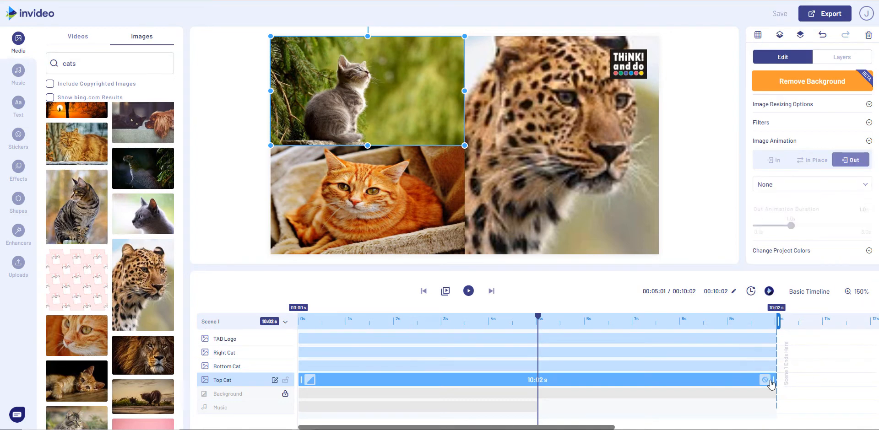
{"action": "left_click", "coordinate": [783, 182]}
{"action": "scroll", "coordinate": [777, 229], "scroll_direction": "down", "scroll_amount": 3}
{"action": "scroll", "coordinate": [776, 239], "scroll_direction": "down", "scroll_amount": 5}
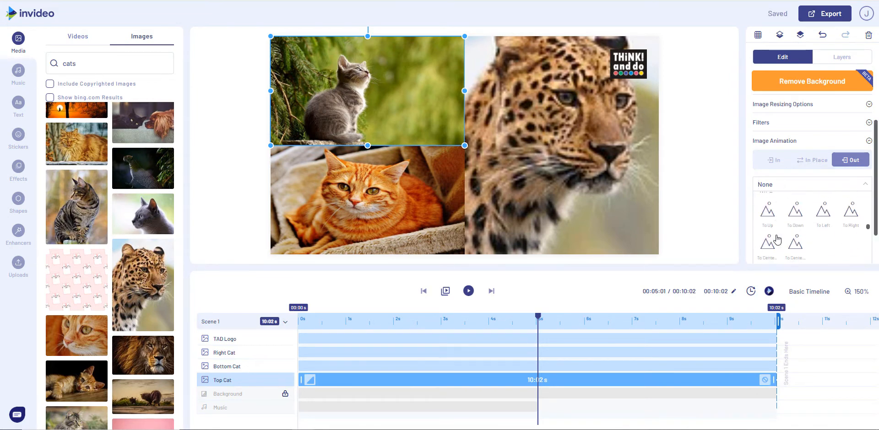
{"action": "scroll", "coordinate": [774, 241], "scroll_direction": "up", "scroll_amount": 3}
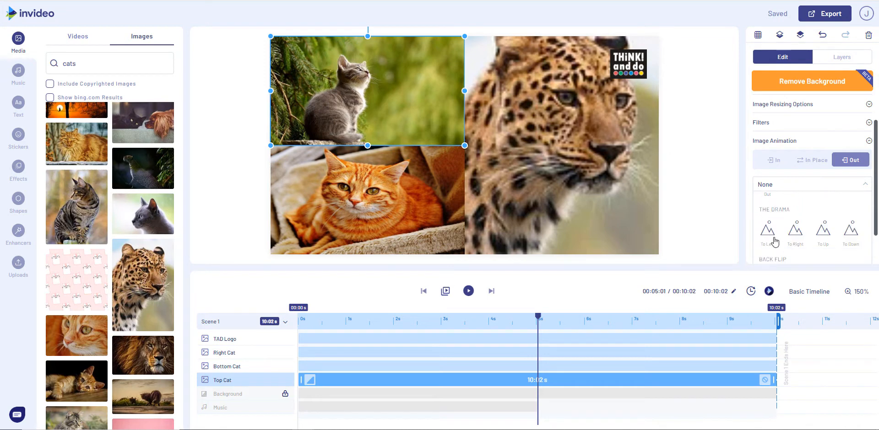
{"action": "scroll", "coordinate": [774, 241], "scroll_direction": "up", "scroll_amount": 3}
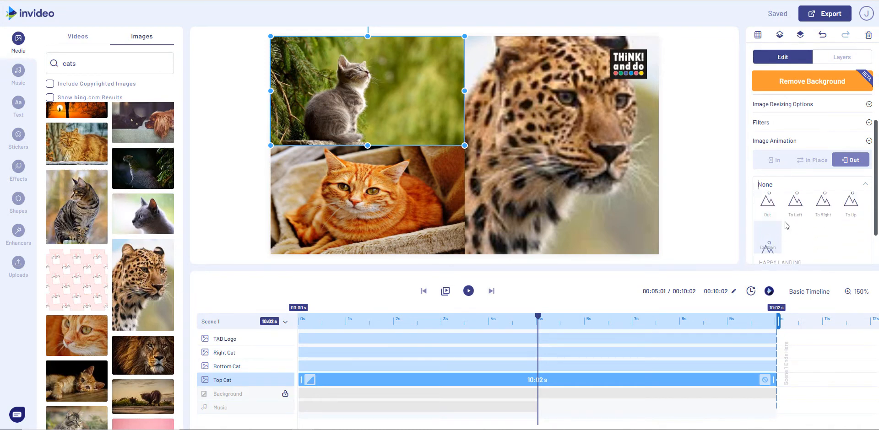
{"action": "scroll", "coordinate": [784, 215], "scroll_direction": "up", "scroll_amount": 2}
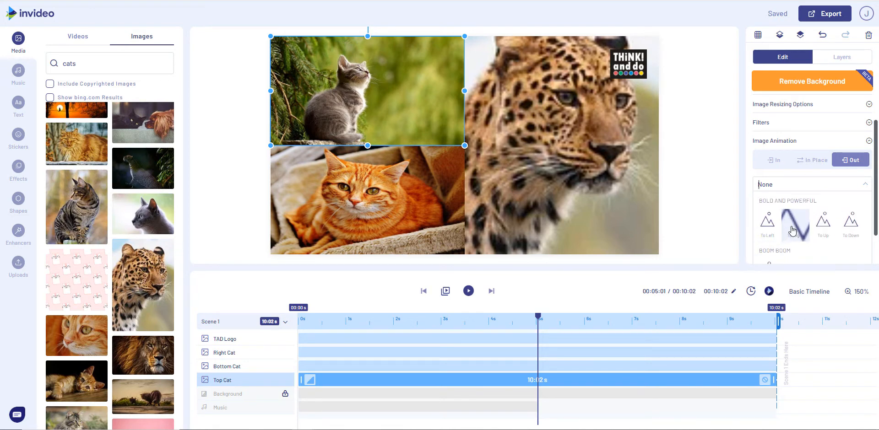
{"action": "left_click", "coordinate": [793, 226]}
{"action": "left_click_drag", "start_coordinate": [792, 231], "coordinate": [871, 228]}
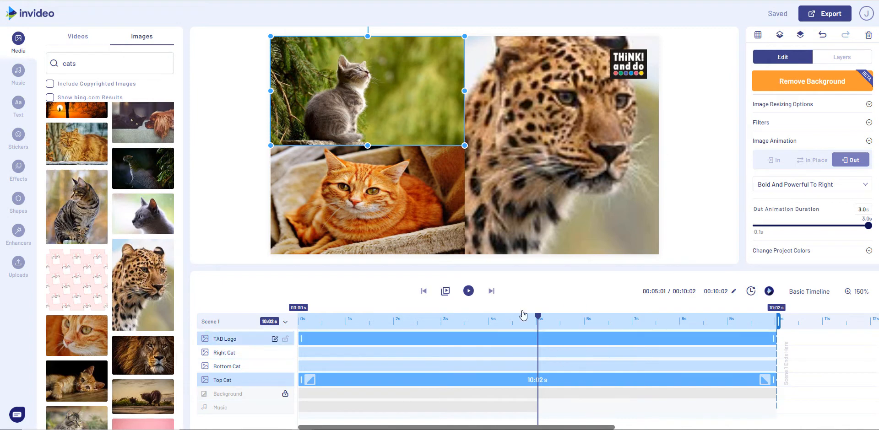
Set the Top Cat image's In Place animation to None.
{"action": "left_click", "coordinate": [825, 163]}
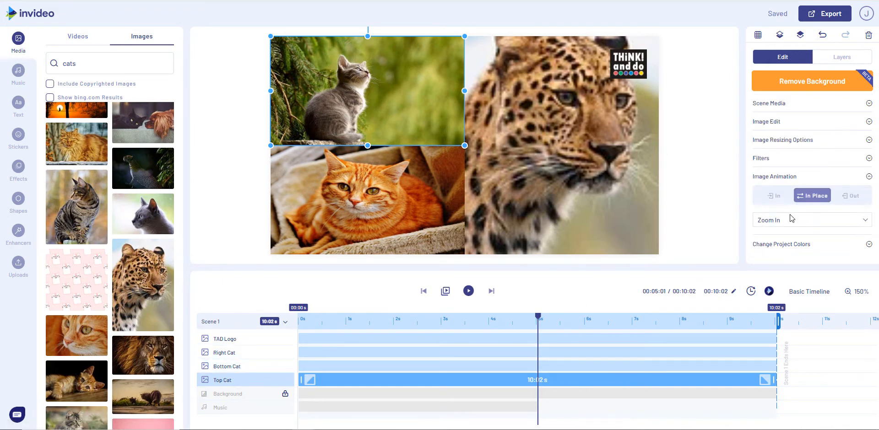
{"action": "left_click", "coordinate": [787, 219]}
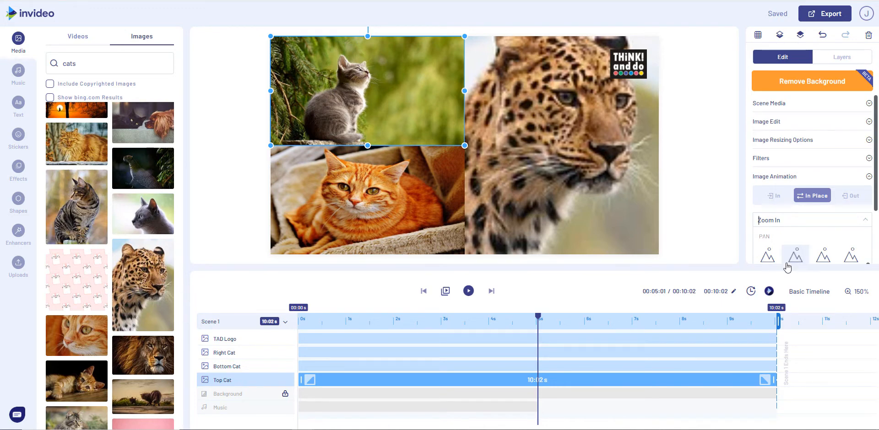
{"action": "scroll", "coordinate": [786, 263], "scroll_direction": "up", "scroll_amount": 2}
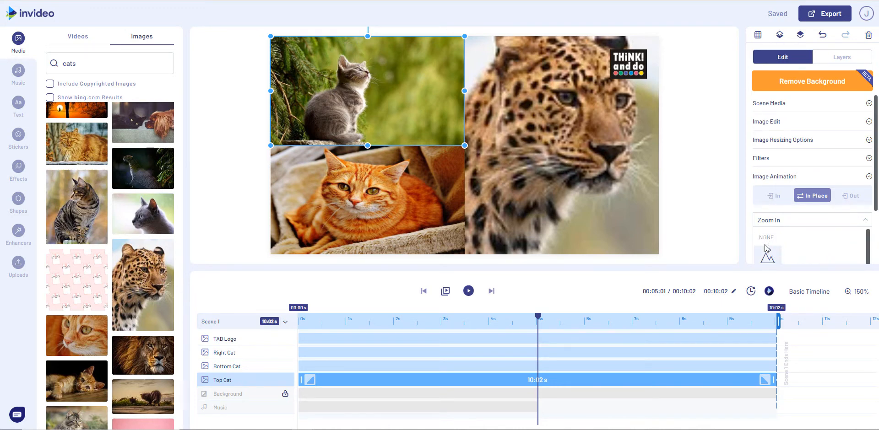
{"action": "left_click", "coordinate": [766, 252]}
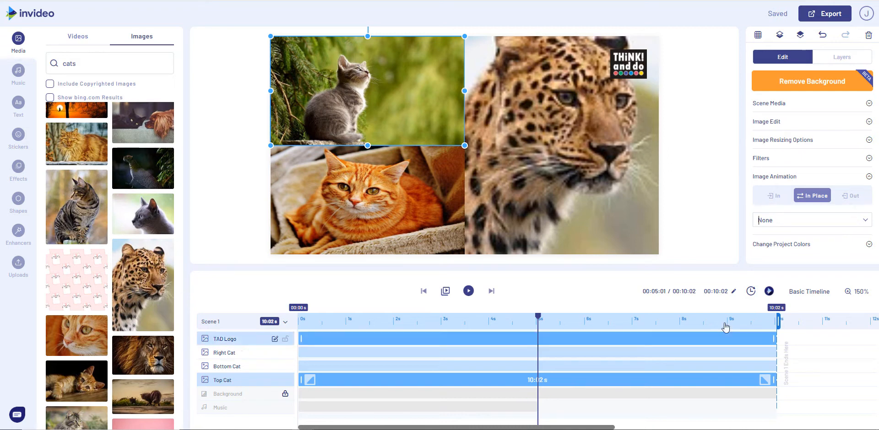
Set the Top Cat image's In Place animation back to Zoom In and play the scene.
{"action": "left_click", "coordinate": [866, 226]}
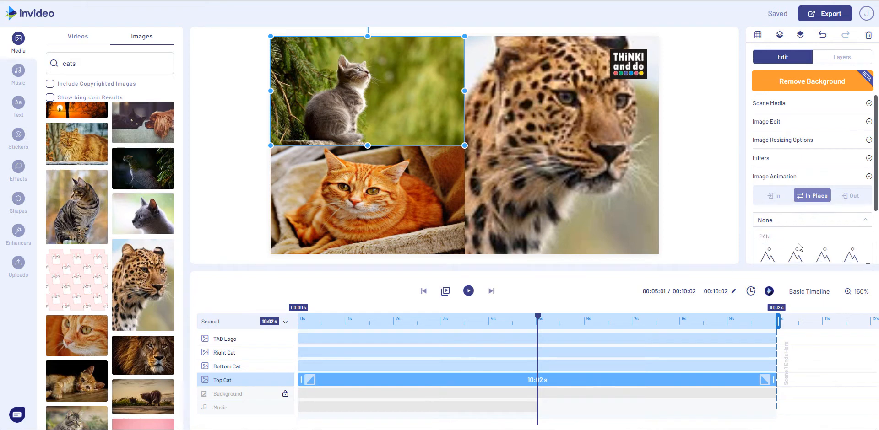
{"action": "scroll", "coordinate": [798, 243], "scroll_direction": "down", "scroll_amount": 2}
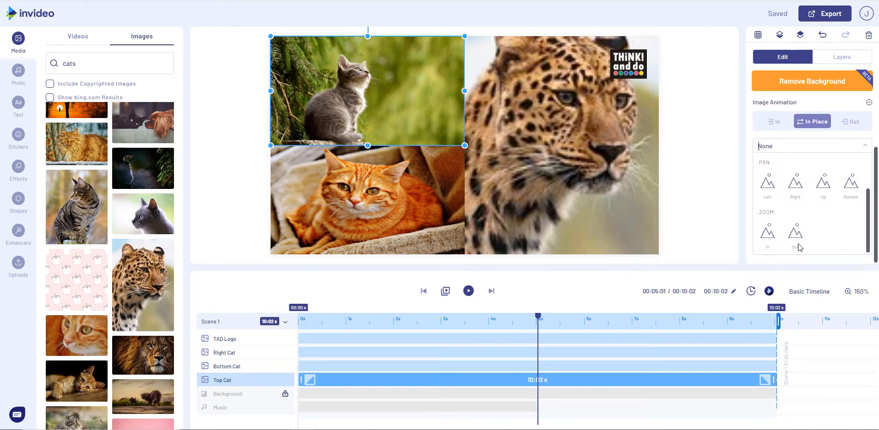
{"action": "left_click", "coordinate": [766, 235]}
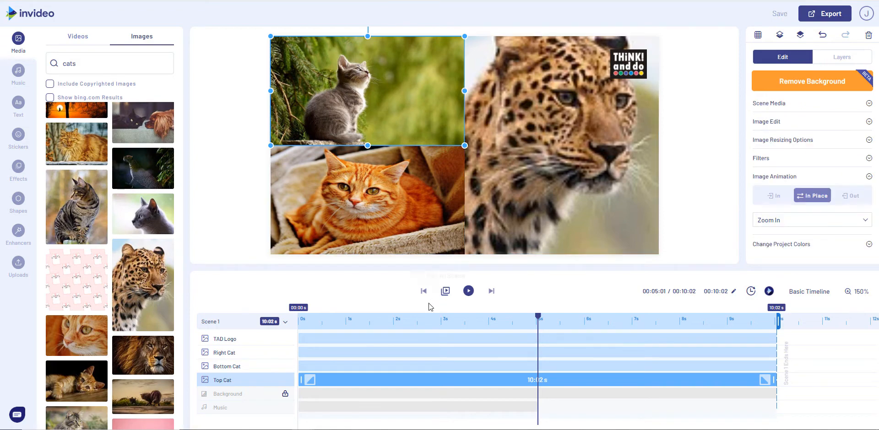
{"action": "left_click", "coordinate": [468, 291]}
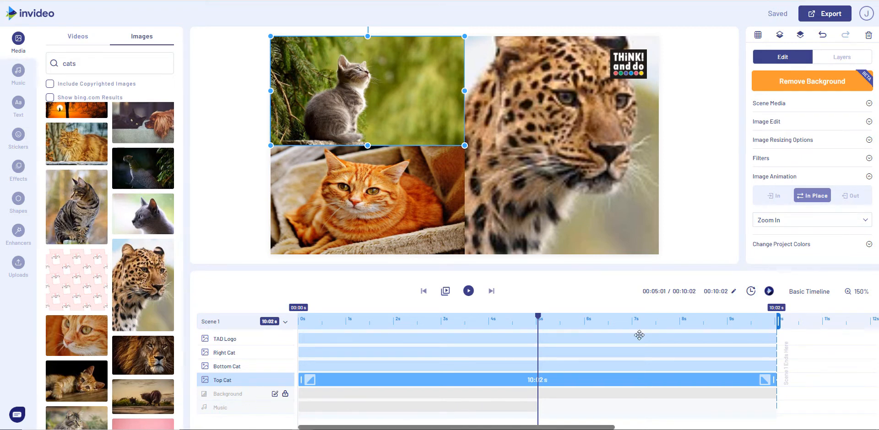
In the basic timeline, extend the Hello Mr Princeton music track to the end of the scene, at about 10:08 s.
{"action": "left_click", "coordinate": [813, 294]}
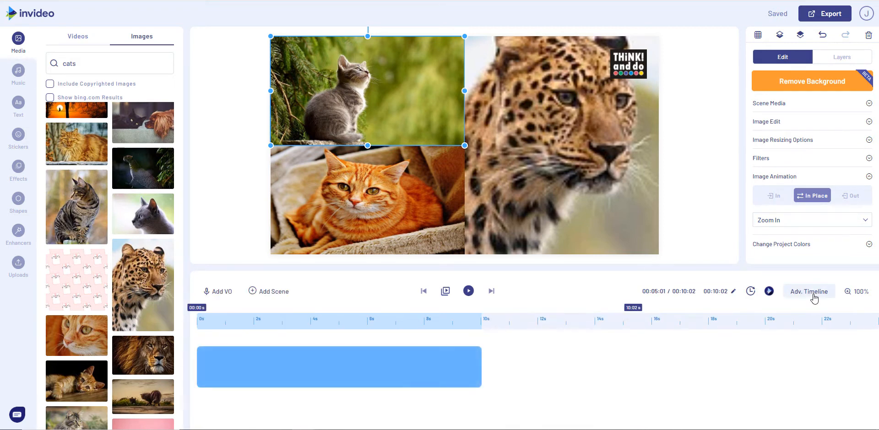
{"action": "left_click", "coordinate": [304, 398]}
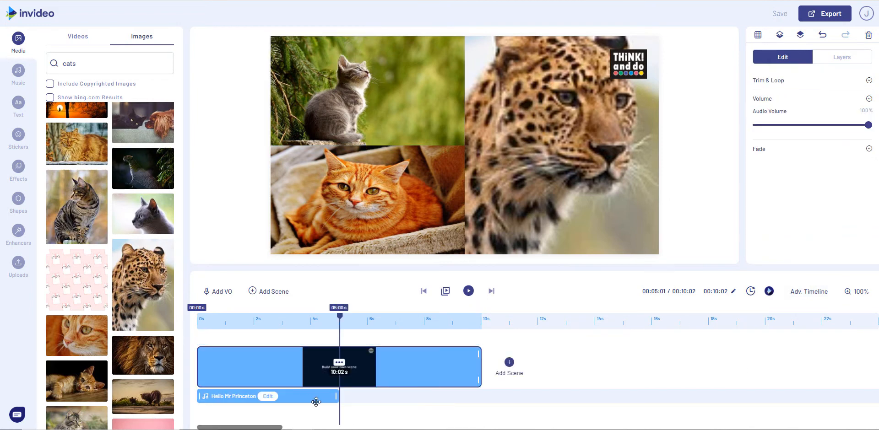
{"action": "left_click_drag", "start_coordinate": [338, 396], "coordinate": [483, 420]}
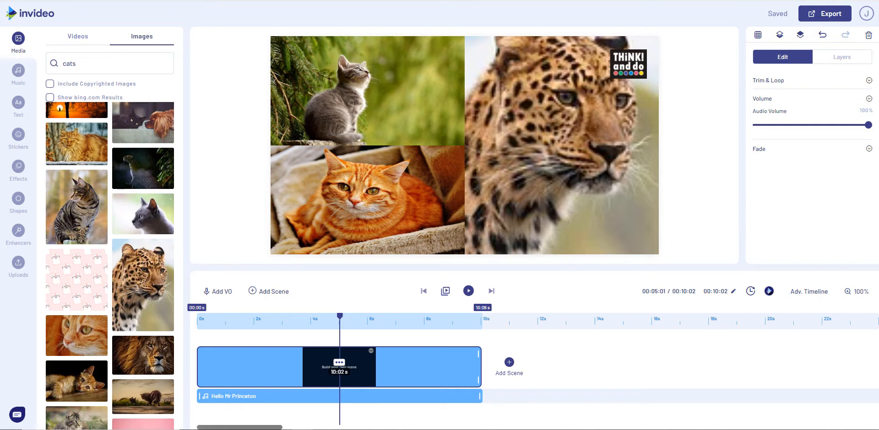
Return to the advanced timeline and give the Bottom Cat image the In animation Fade In with a duration of 3.0 s.
{"action": "left_click", "coordinate": [812, 293]}
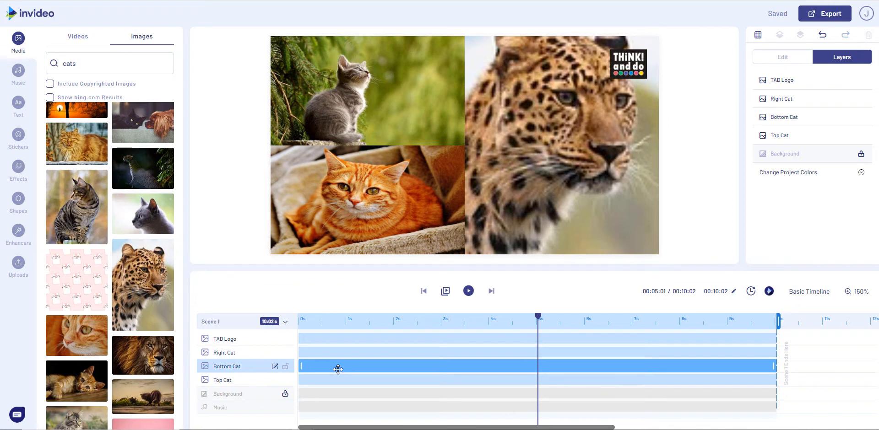
{"action": "left_click", "coordinate": [338, 369]}
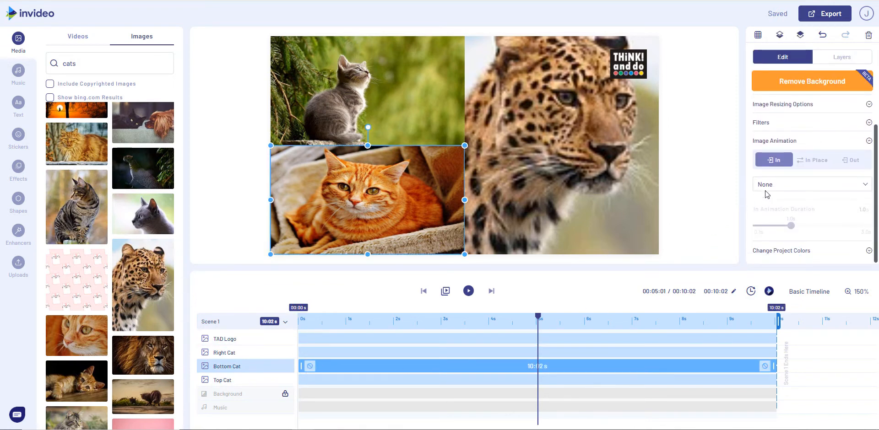
{"action": "left_click", "coordinate": [765, 190]}
{"action": "scroll", "coordinate": [768, 206], "scroll_direction": "down", "scroll_amount": 1}
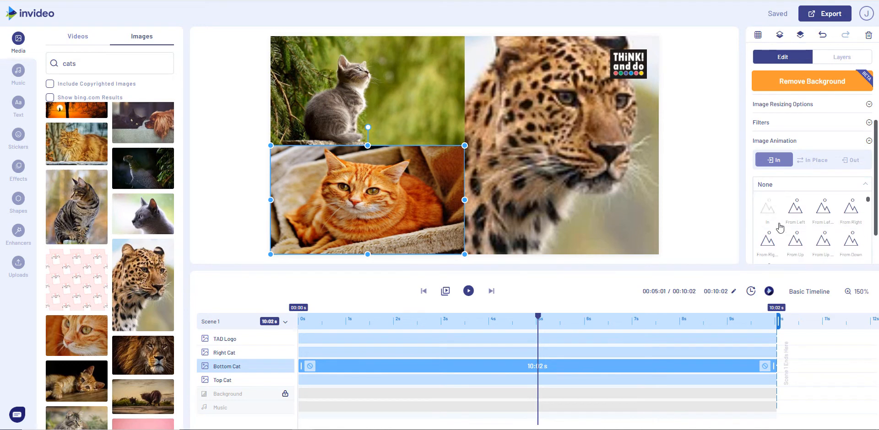
{"action": "left_click", "coordinate": [770, 211]}
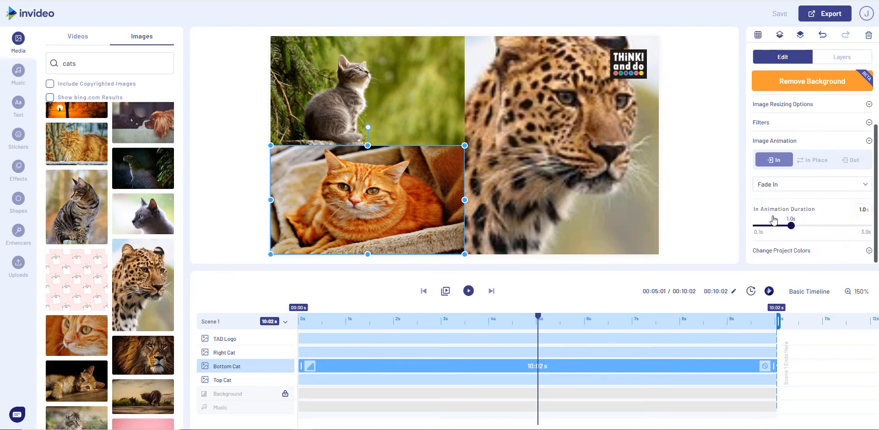
{"action": "left_click_drag", "start_coordinate": [791, 226], "coordinate": [868, 226]}
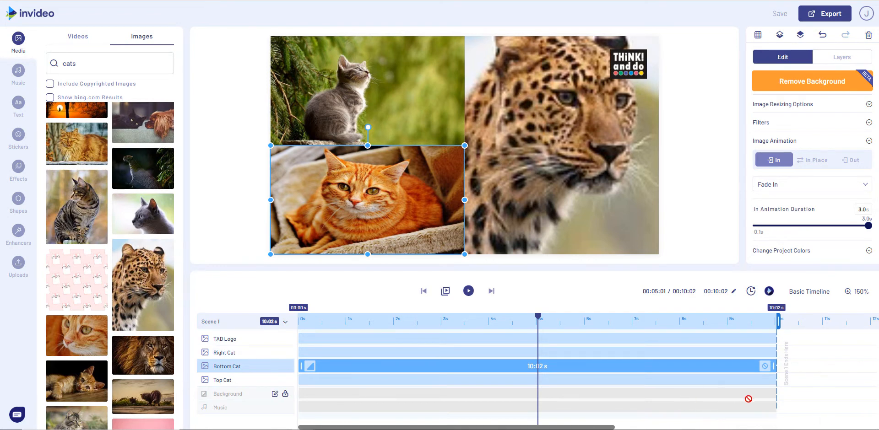
Give the Bottom Cat image the Out animation Fade Out and check its In Place animation.
{"action": "left_click", "coordinate": [781, 381]}
{"action": "left_click", "coordinate": [764, 366]}
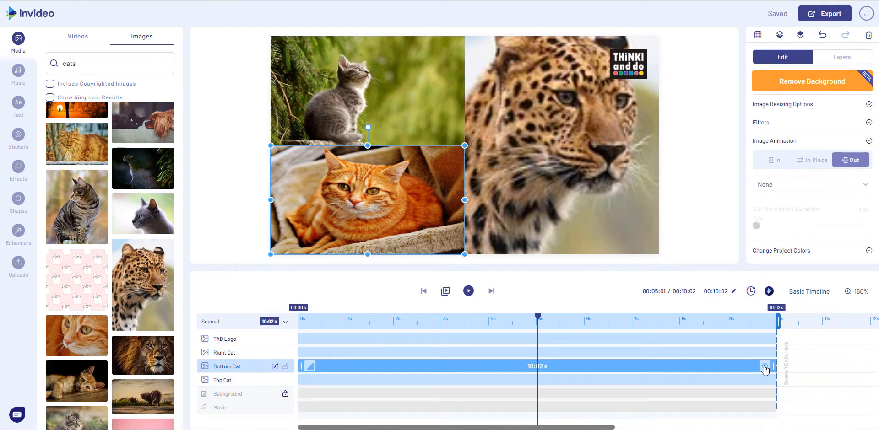
{"action": "left_click", "coordinate": [827, 184]}
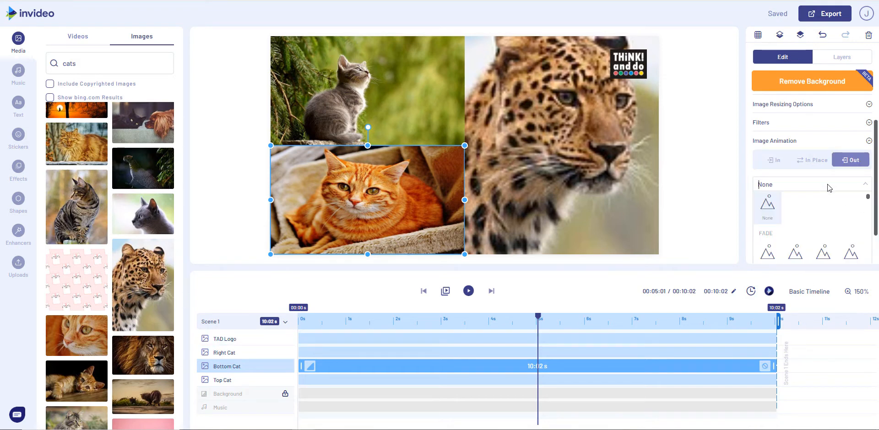
{"action": "scroll", "coordinate": [790, 225], "scroll_direction": "down", "scroll_amount": 3}
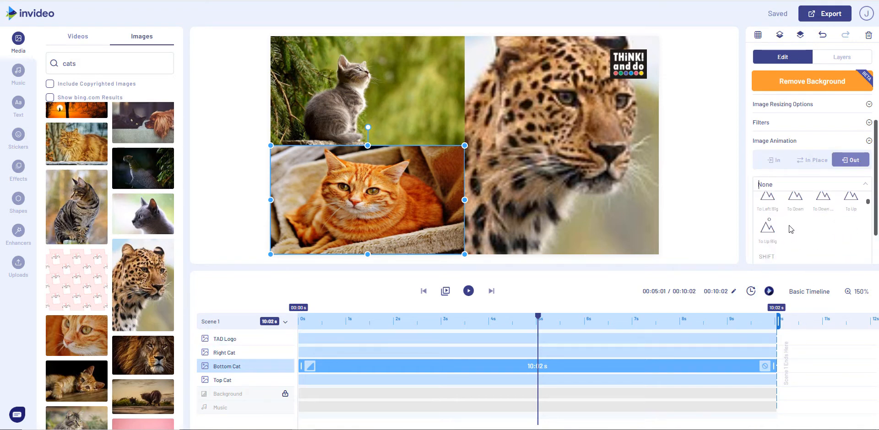
{"action": "scroll", "coordinate": [787, 236], "scroll_direction": "up", "scroll_amount": 3}
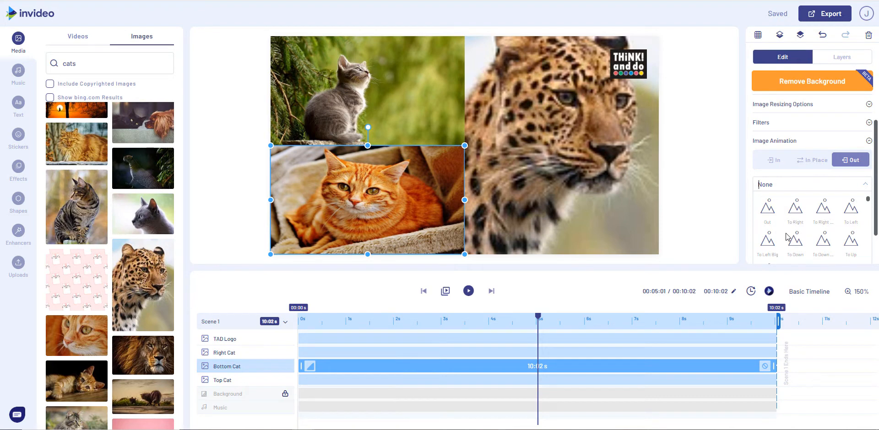
{"action": "left_click", "coordinate": [766, 219]}
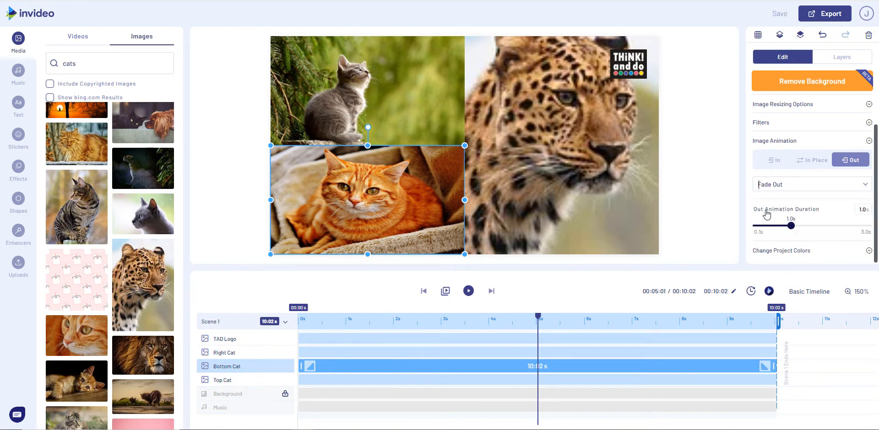
{"action": "left_click", "coordinate": [801, 161]}
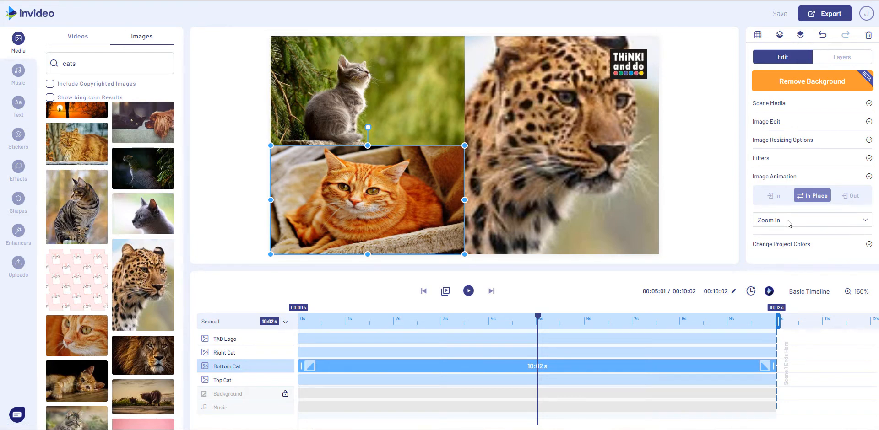
Give the Right Cat image the In animation The Drama From Left with a duration of 3.0 s.
{"action": "left_click", "coordinate": [569, 138]}
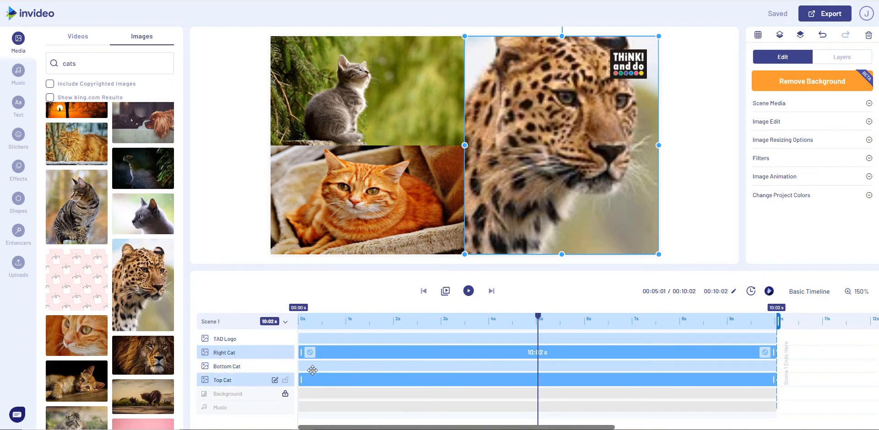
{"action": "left_click", "coordinate": [311, 353]}
{"action": "left_click", "coordinate": [310, 354]}
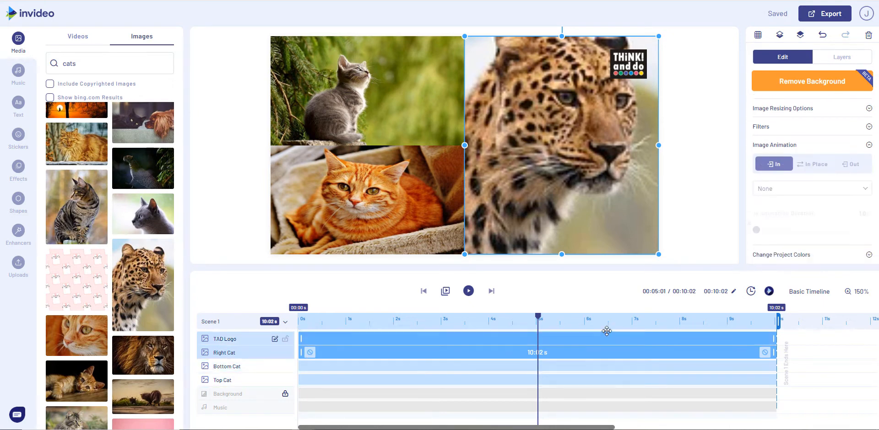
{"action": "left_click", "coordinate": [772, 189]}
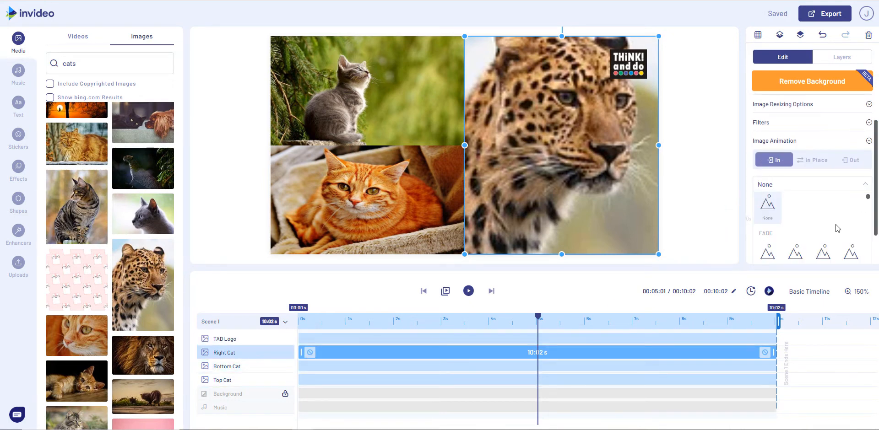
{"action": "left_click_drag", "start_coordinate": [867, 198], "coordinate": [863, 273]}
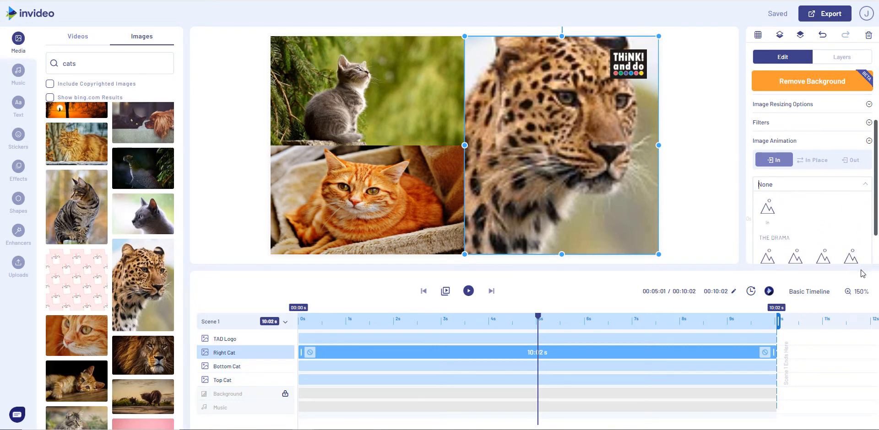
{"action": "scroll", "coordinate": [767, 245], "scroll_direction": "down", "scroll_amount": 1}
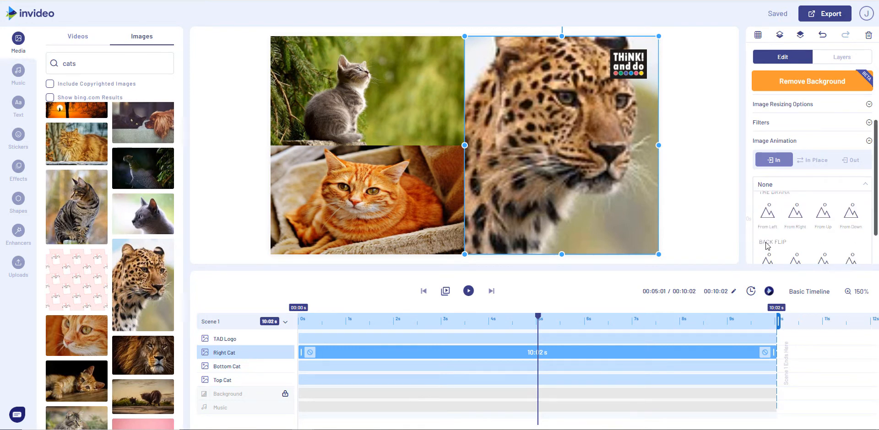
{"action": "left_click", "coordinate": [766, 220]}
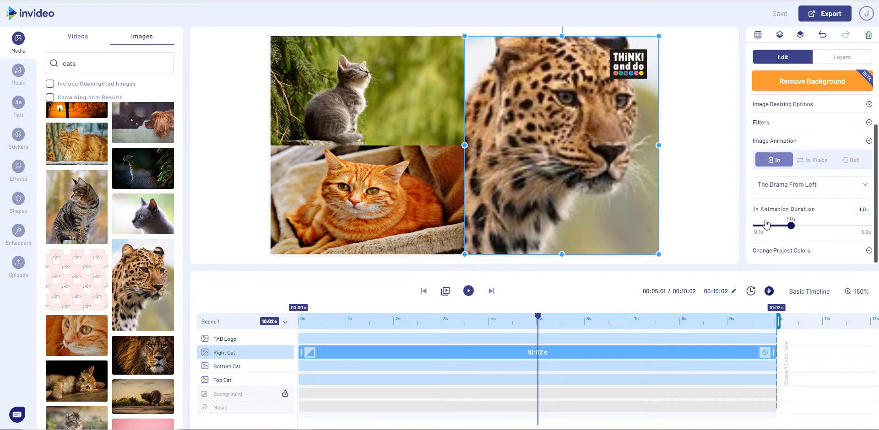
{"action": "left_click_drag", "start_coordinate": [791, 226], "coordinate": [872, 226]}
Give the Right Cat image the Out animation Bubbly To Right with a duration of 3.0 s.
{"action": "left_click", "coordinate": [811, 161]}
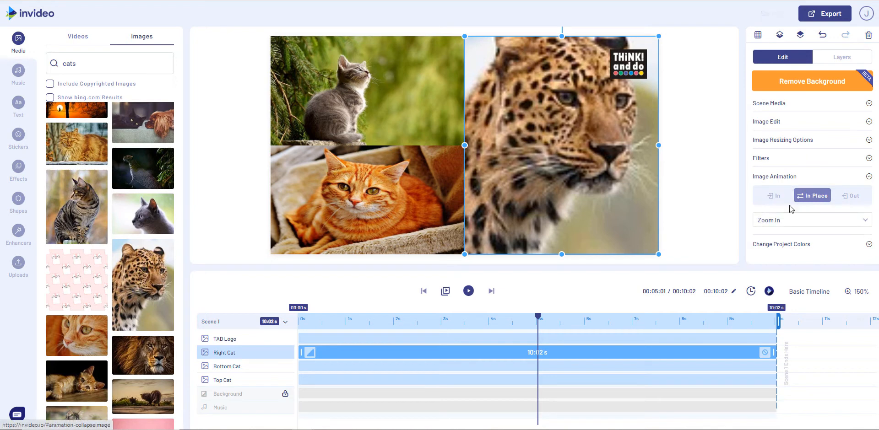
{"action": "left_click", "coordinate": [852, 196]}
{"action": "left_click", "coordinate": [813, 223]}
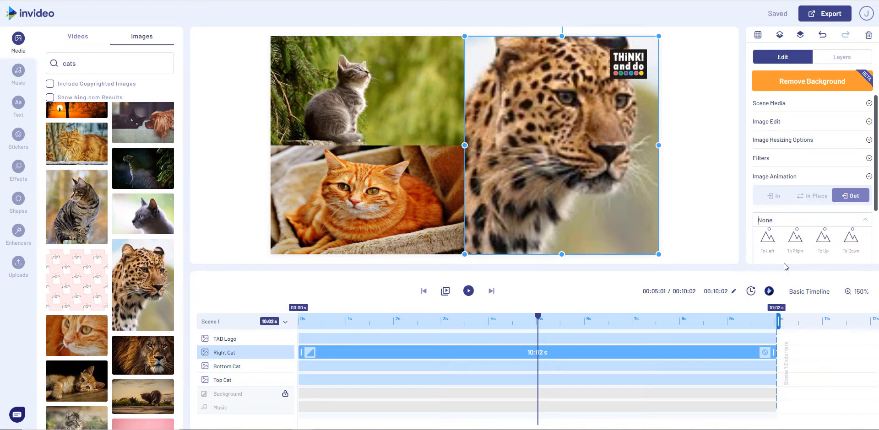
{"action": "left_click", "coordinate": [795, 238]}
{"action": "left_click_drag", "start_coordinate": [790, 260], "coordinate": [877, 264]}
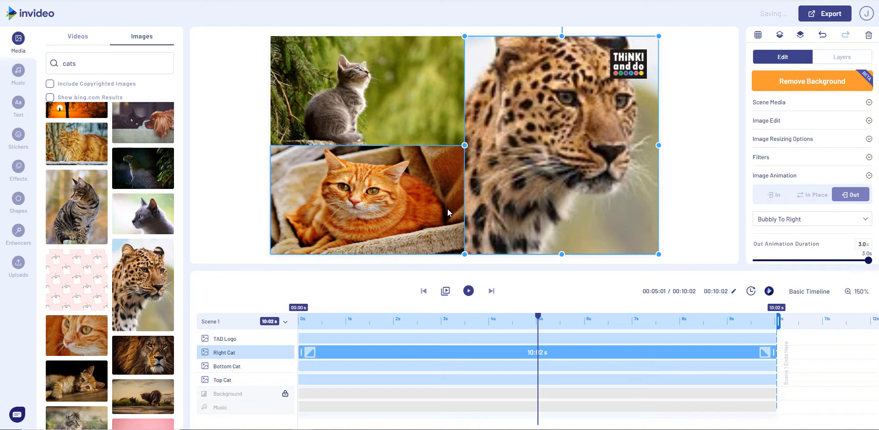
Set the Bottom Cat image's Out animation duration to 3.0 s and check its In animation settings.
{"action": "left_click", "coordinate": [414, 216]}
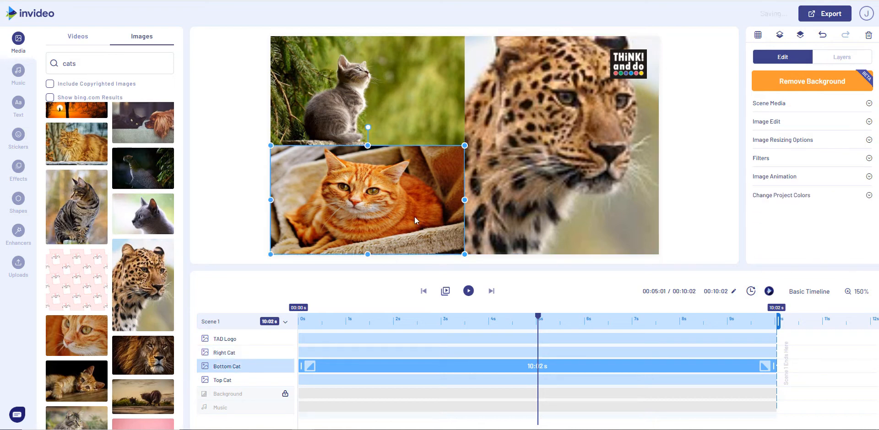
{"action": "left_click", "coordinate": [779, 178]}
{"action": "scroll", "coordinate": [781, 206], "scroll_direction": "down", "scroll_amount": 1}
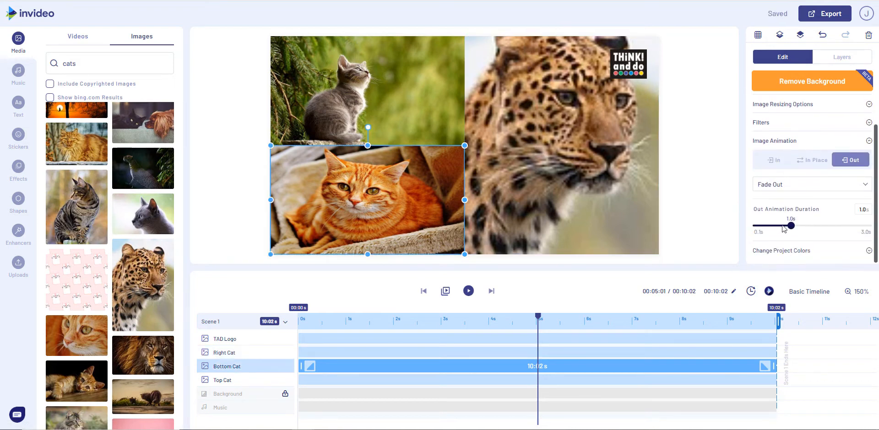
{"action": "left_click_drag", "start_coordinate": [791, 228], "coordinate": [868, 226]}
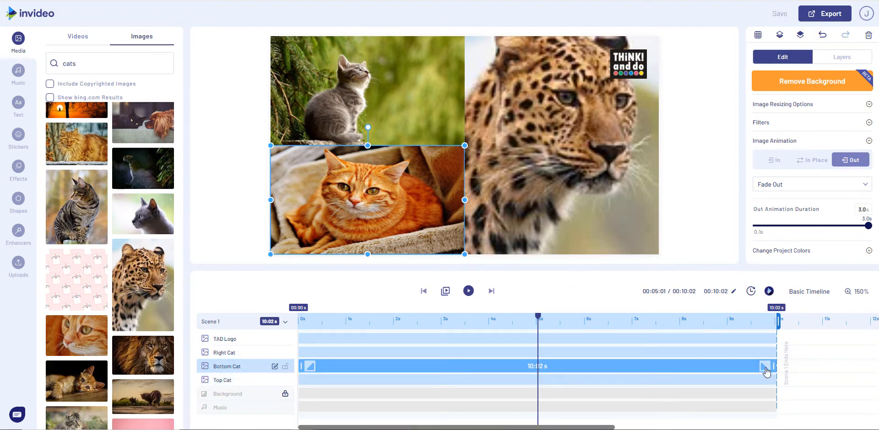
{"action": "left_click", "coordinate": [773, 160]}
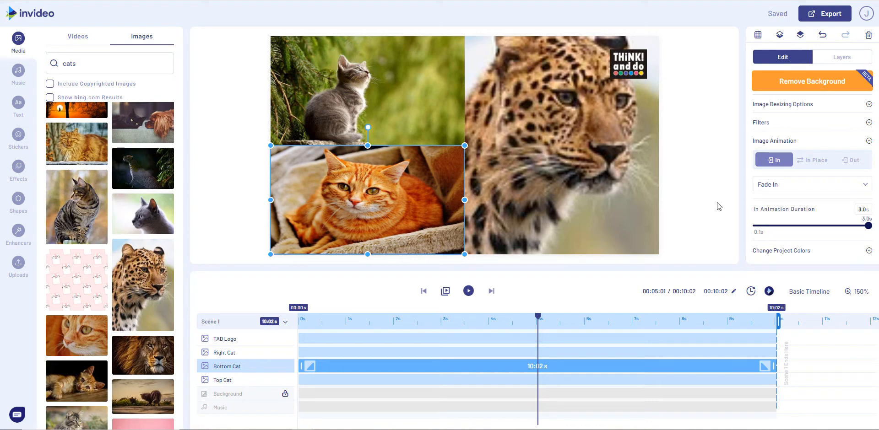
Preview the scene, switch to the basic timeline and delete the Hello Mr Princeton music track.
{"action": "left_click", "coordinate": [473, 293]}
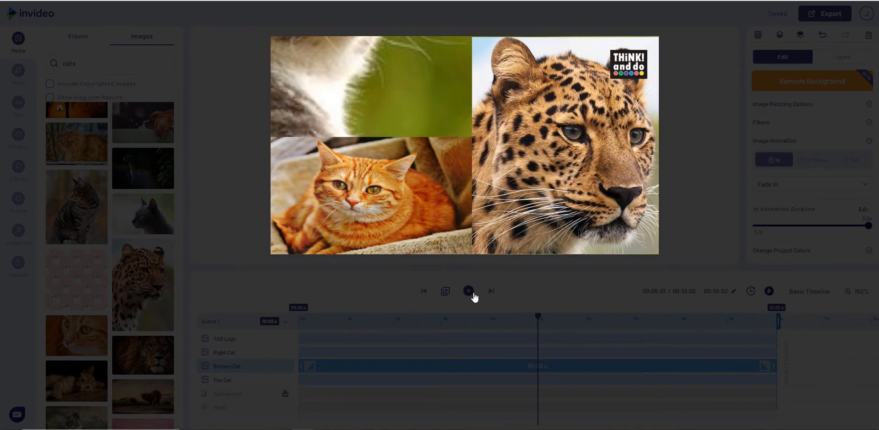
{"action": "left_click", "coordinate": [473, 294]}
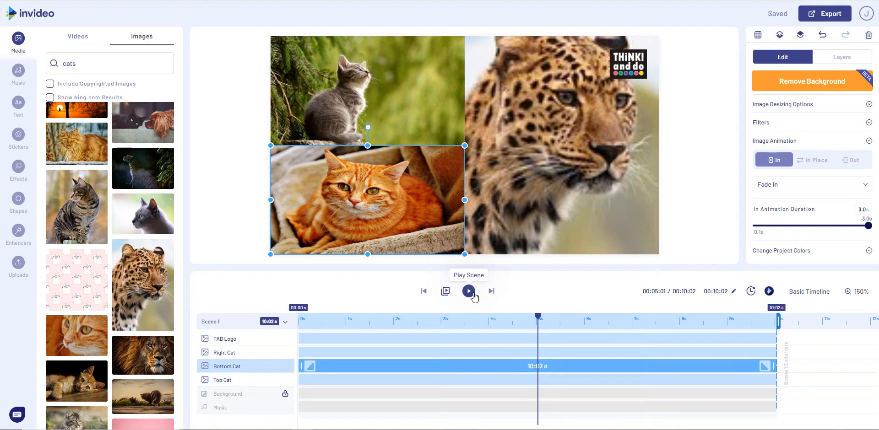
{"action": "left_click", "coordinate": [821, 296]}
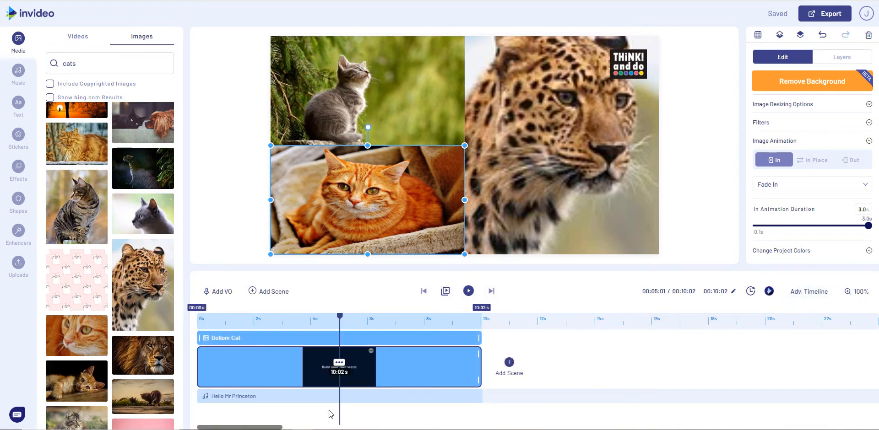
{"action": "left_click", "coordinate": [294, 392]}
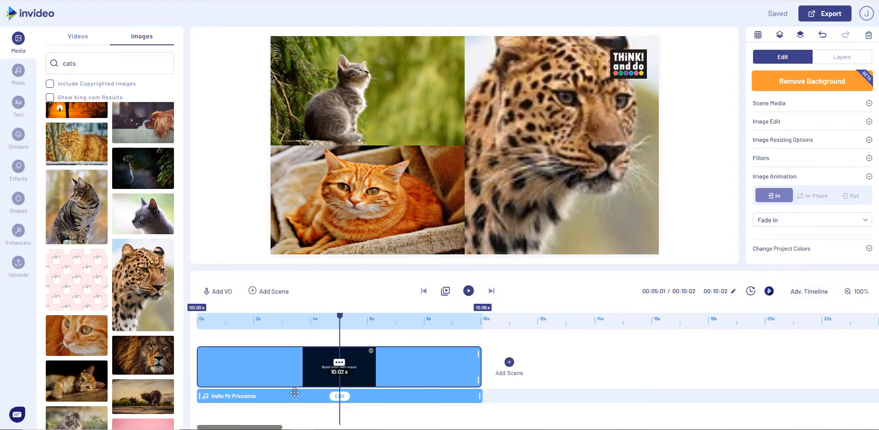
{"action": "left_click", "coordinate": [344, 399]}
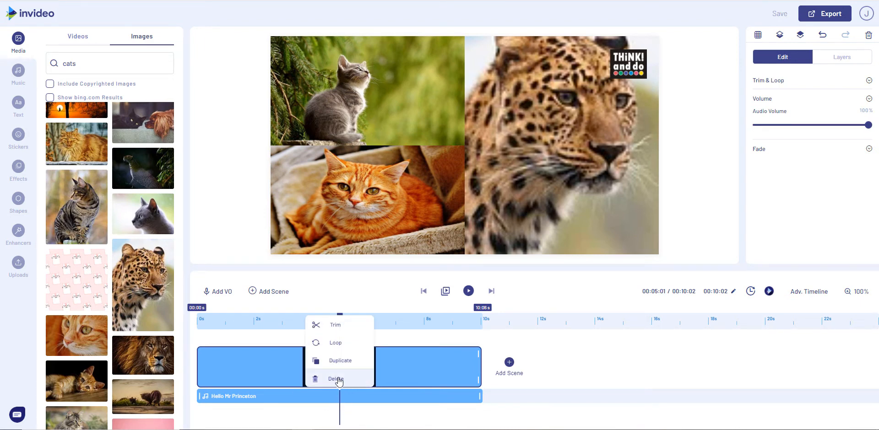
{"action": "left_click", "coordinate": [335, 379]}
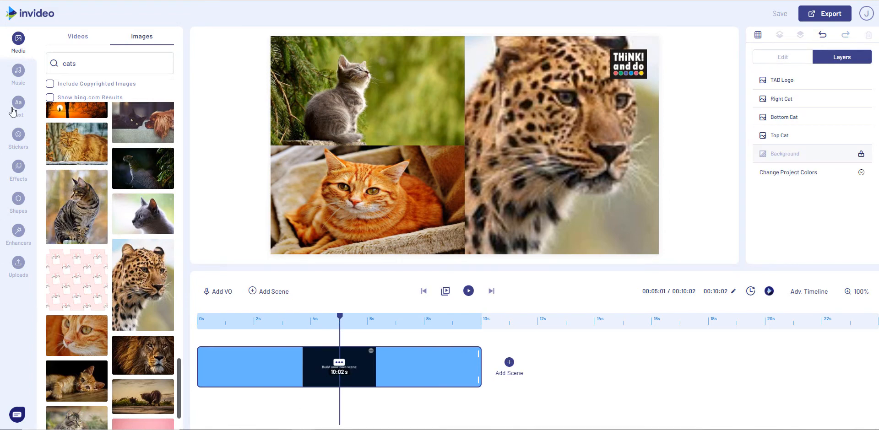
Add the Black Moons track from the Electronic music category and move it to the start of the timeline.
{"action": "left_click", "coordinate": [17, 73]}
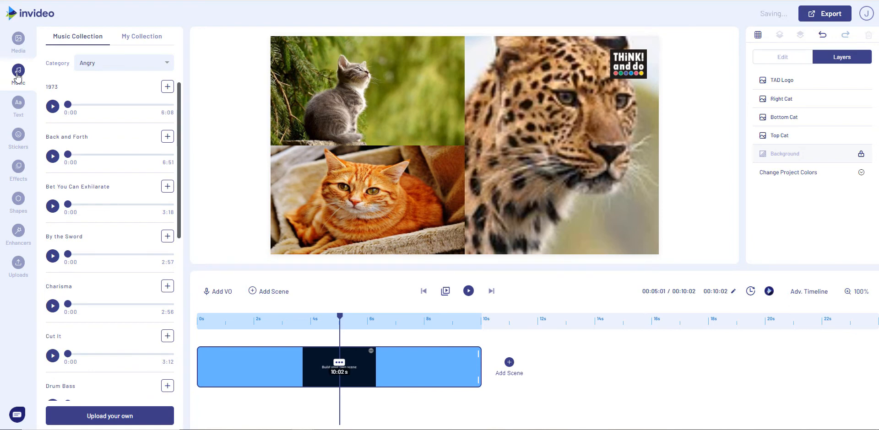
{"action": "left_click", "coordinate": [96, 67]}
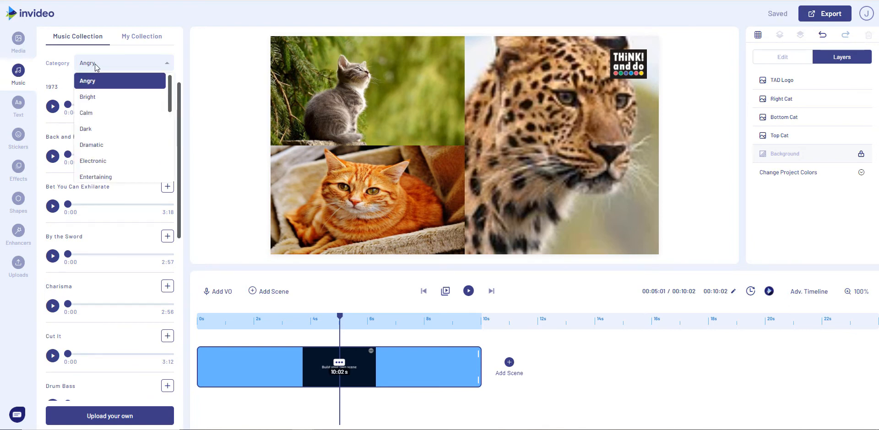
{"action": "scroll", "coordinate": [103, 112], "scroll_direction": "down", "scroll_amount": 1}
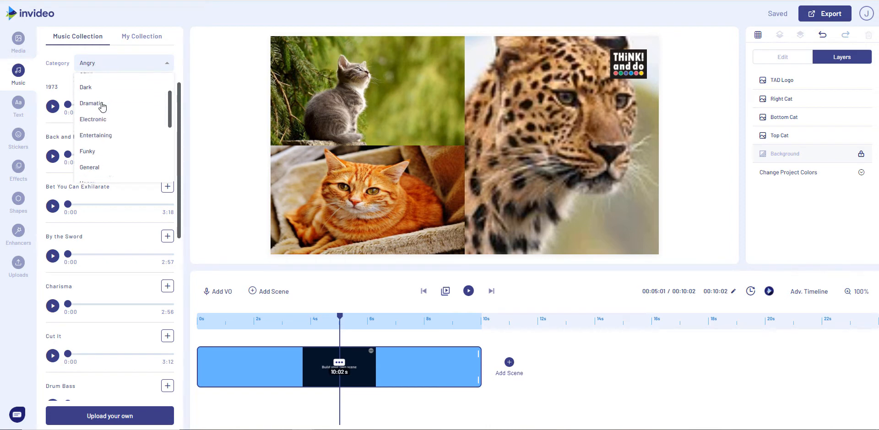
{"action": "left_click", "coordinate": [102, 116]}
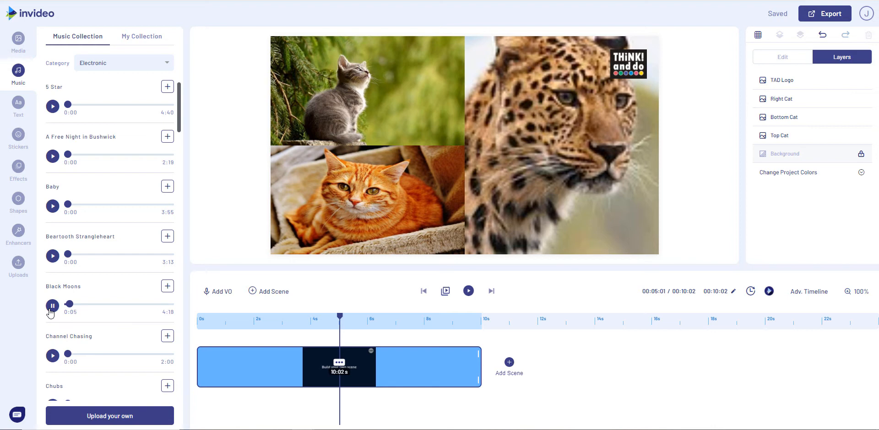
{"action": "left_click", "coordinate": [168, 291]}
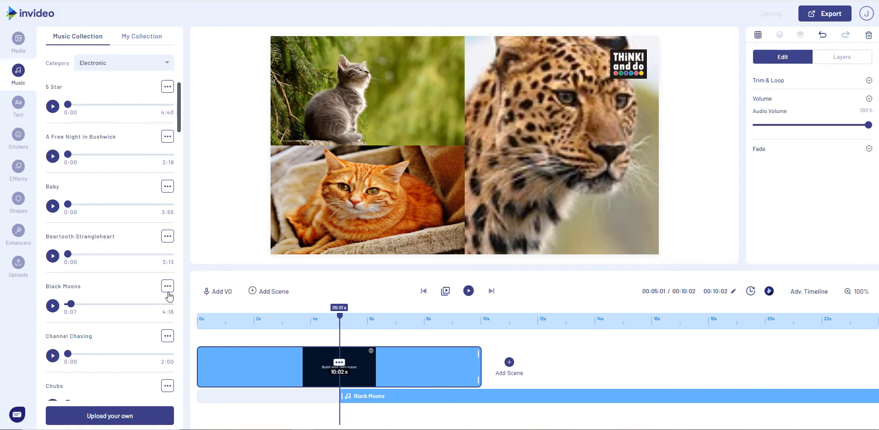
{"action": "left_click_drag", "start_coordinate": [413, 397], "coordinate": [271, 399]}
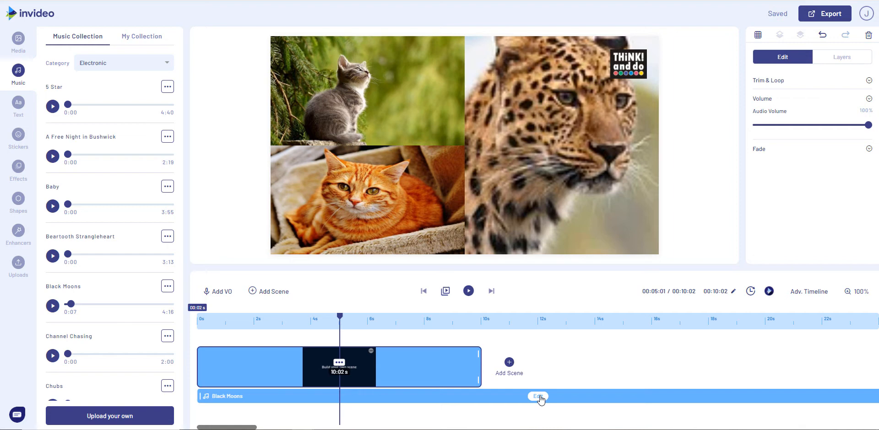
Trim the Black Moons track to the section from 00:00:00 to 00:10:02, matching the scene's length.
{"action": "left_click", "coordinate": [539, 397]}
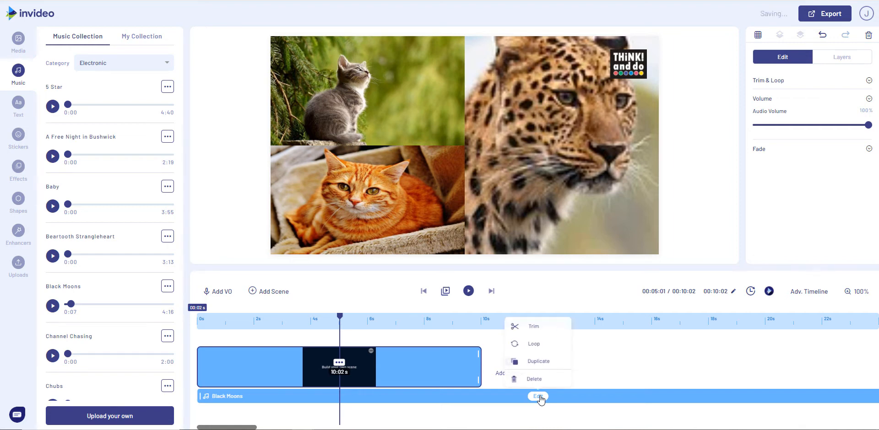
{"action": "left_click", "coordinate": [531, 325]}
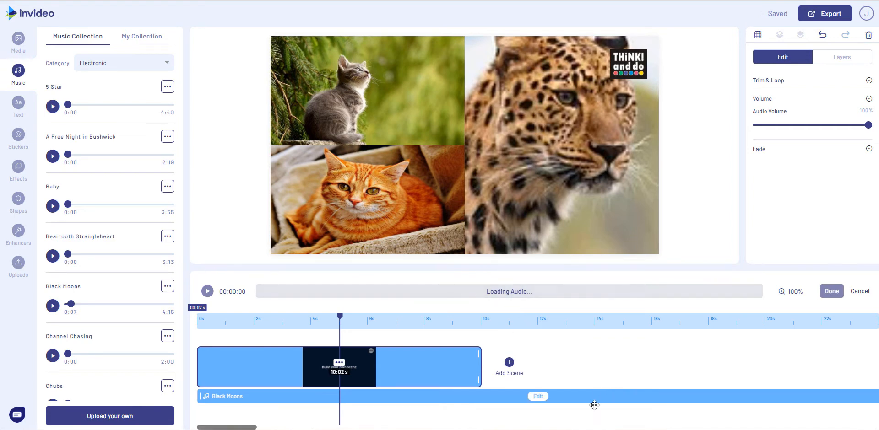
{"action": "left_click", "coordinate": [460, 429]}
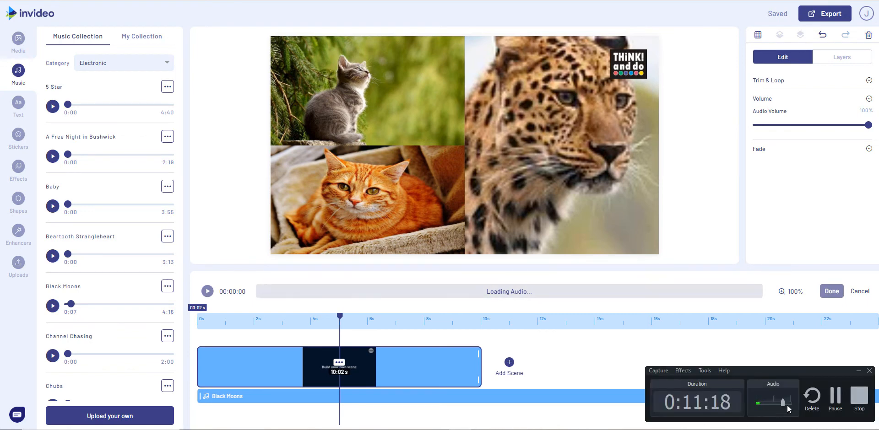
{"action": "left_click", "coordinate": [835, 399]}
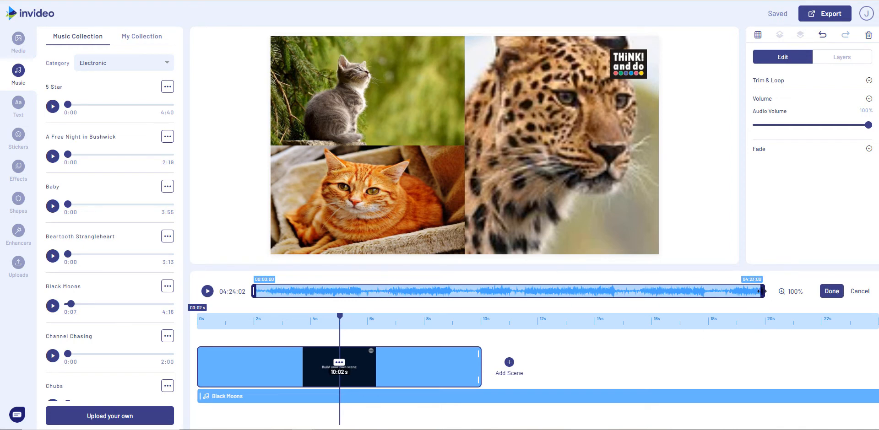
{"action": "left_click_drag", "start_coordinate": [760, 291], "coordinate": [282, 286]}
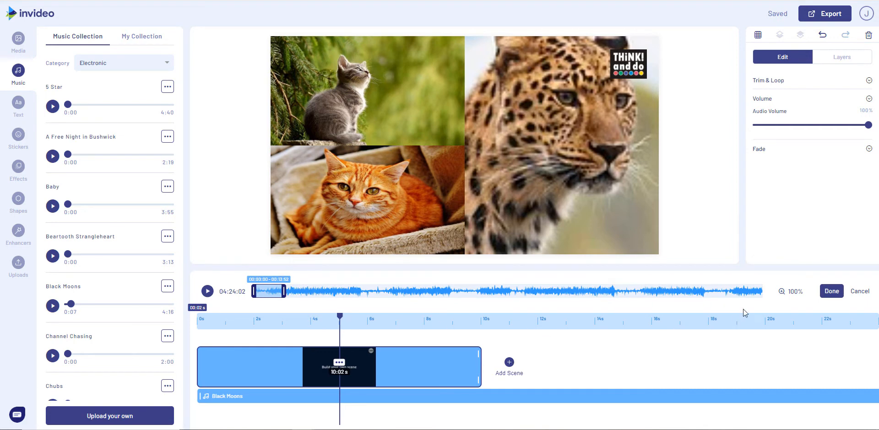
{"action": "left_click", "coordinate": [788, 295]}
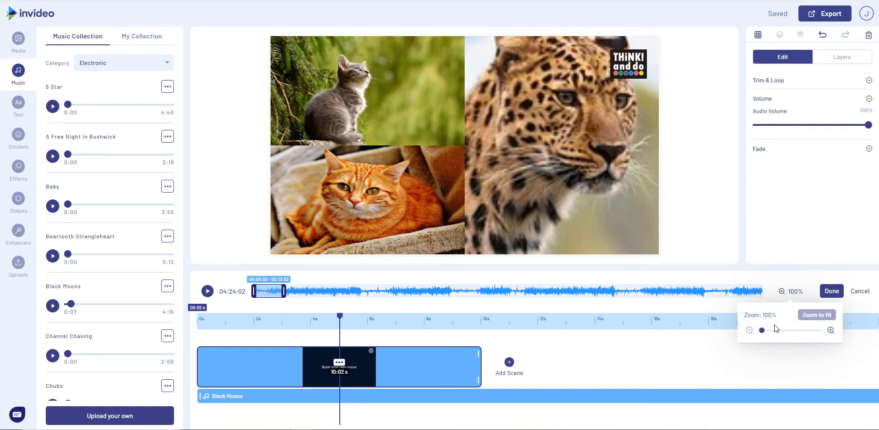
{"action": "left_click_drag", "start_coordinate": [760, 332], "coordinate": [841, 339]}
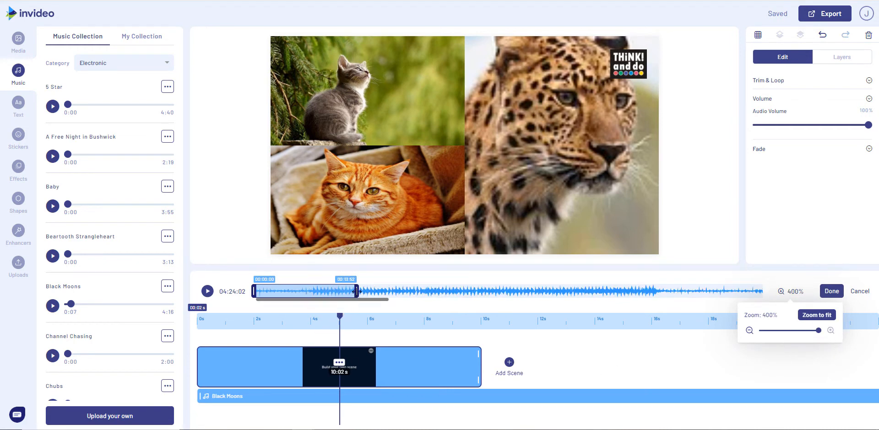
{"action": "left_click_drag", "start_coordinate": [356, 291], "coordinate": [330, 298]}
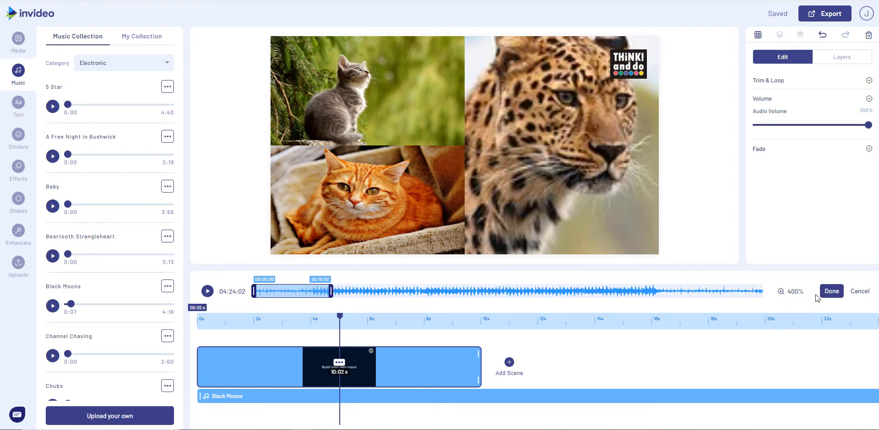
{"action": "left_click", "coordinate": [829, 292]}
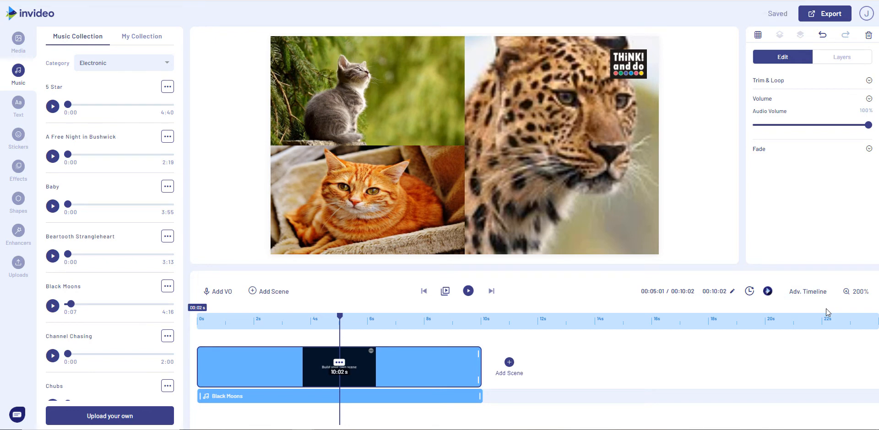
Set the Black Moons track's fade in and fade out to 2 each and preview the scene with its music.
{"action": "left_click", "coordinate": [468, 292]}
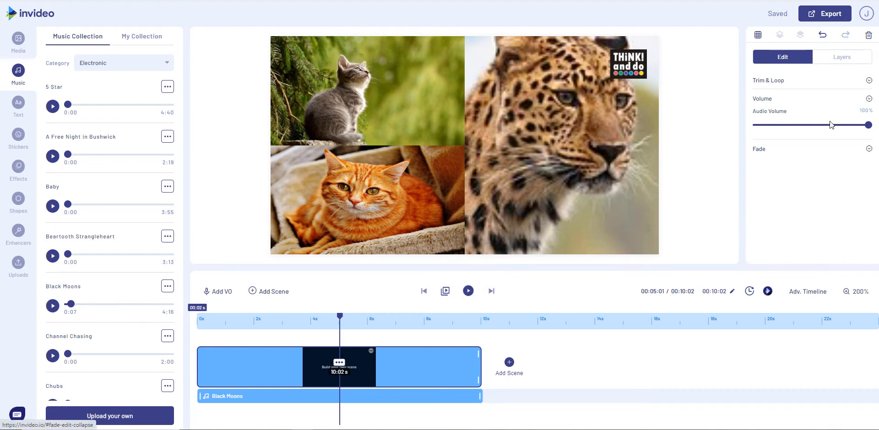
{"action": "mouse_move", "coordinate": [868, 126]}
{"action": "left_mouse_down"}
{"action": "mouse_move", "coordinate": [805, 124]}
{"action": "mouse_move", "coordinate": [872, 127]}
{"action": "left_mouse_up"}
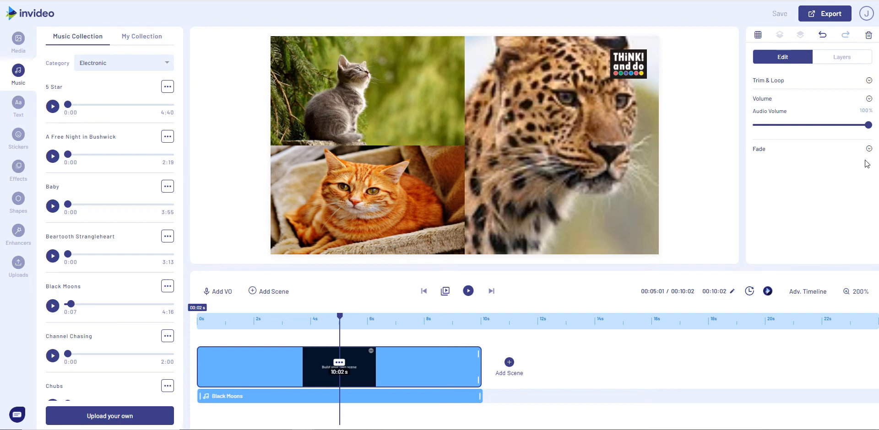
{"action": "left_click", "coordinate": [869, 149]}
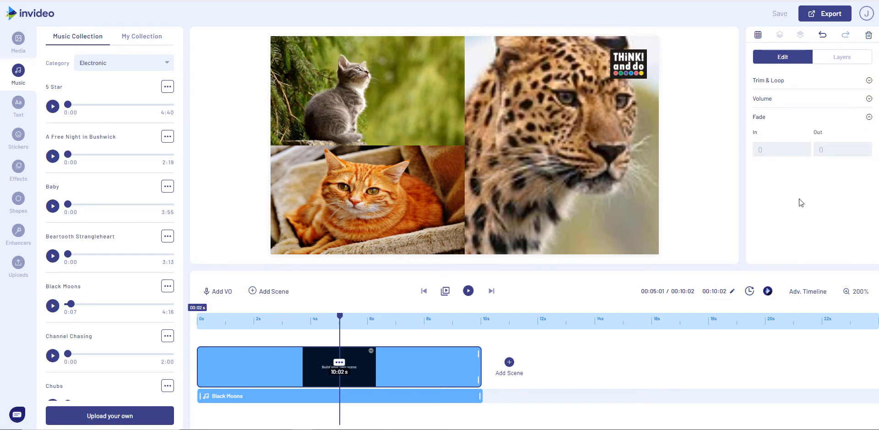
{"action": "left_click", "coordinate": [802, 148]}
{"action": "left_click", "coordinate": [801, 148]}
{"action": "left_click", "coordinate": [863, 148]}
{"action": "left_click", "coordinate": [468, 291]}
{"action": "left_click", "coordinate": [862, 147]}
{"action": "left_click", "coordinate": [767, 151]}
{"action": "left_click", "coordinate": [802, 148]}
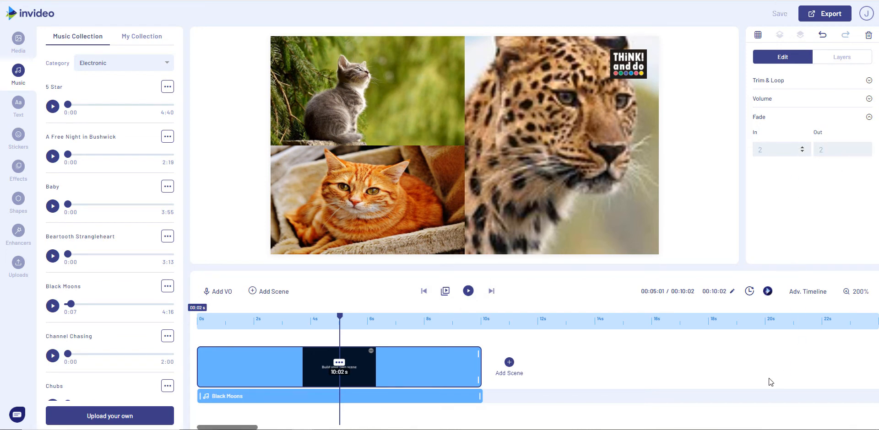
{"action": "left_click", "coordinate": [470, 290]}
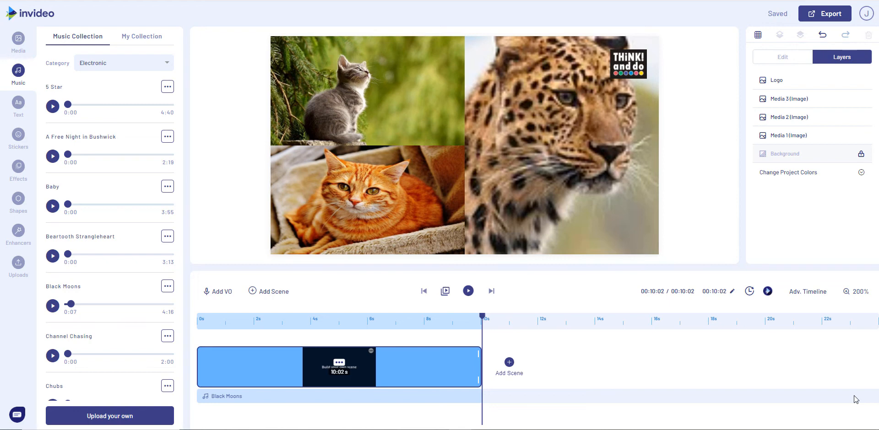
Duplicate the cat collage scene and remove the transition between the two scenes.
{"action": "left_click", "coordinate": [339, 363]}
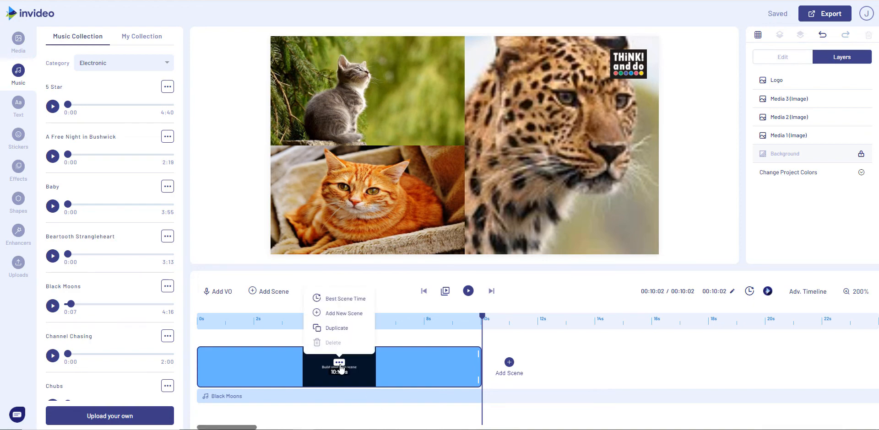
{"action": "left_click", "coordinate": [346, 330]}
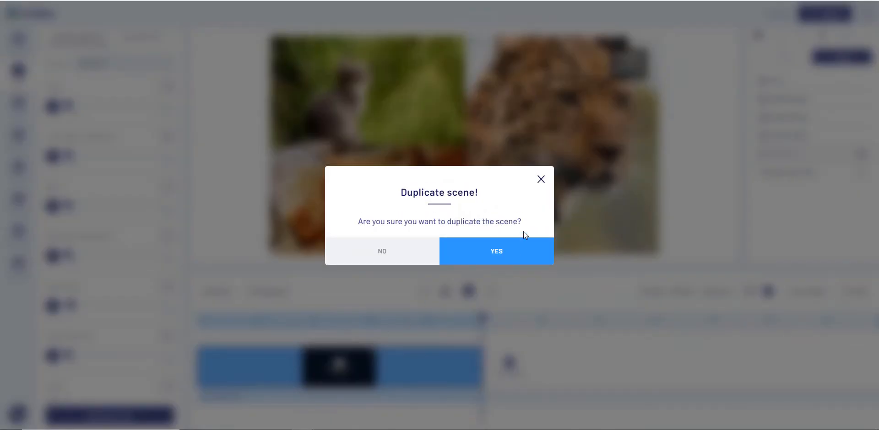
{"action": "left_click", "coordinate": [503, 251]}
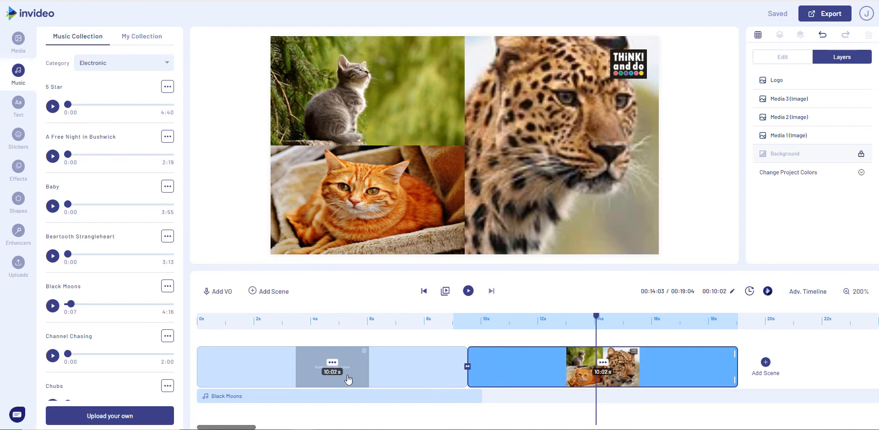
{"action": "left_click", "coordinate": [467, 367]}
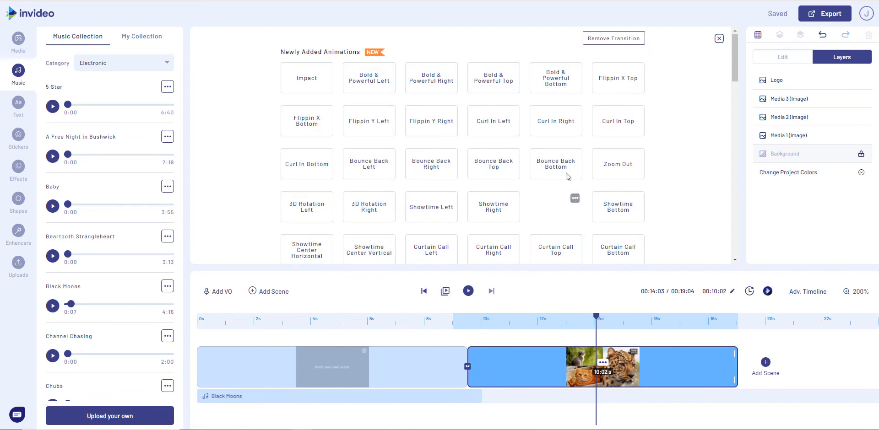
{"action": "left_click", "coordinate": [610, 40]}
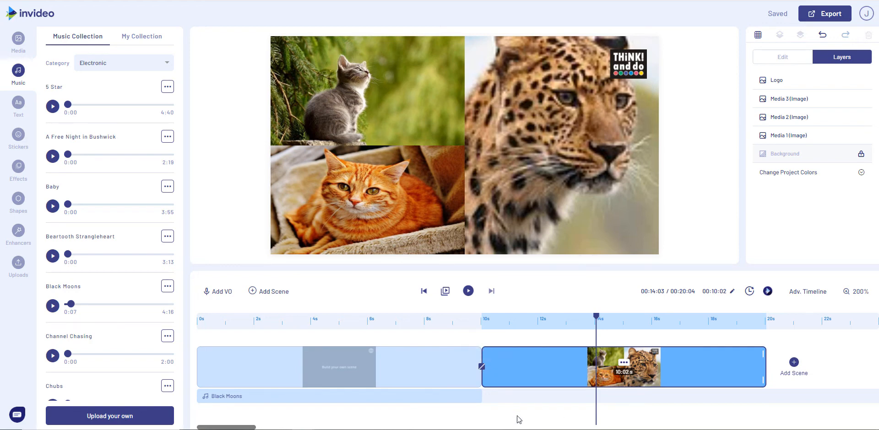
Move the playhead to about 4 s in the first scene, record a voice-over about 18 seconds long and add it to the timeline.
{"action": "mouse_move", "coordinate": [473, 399]}
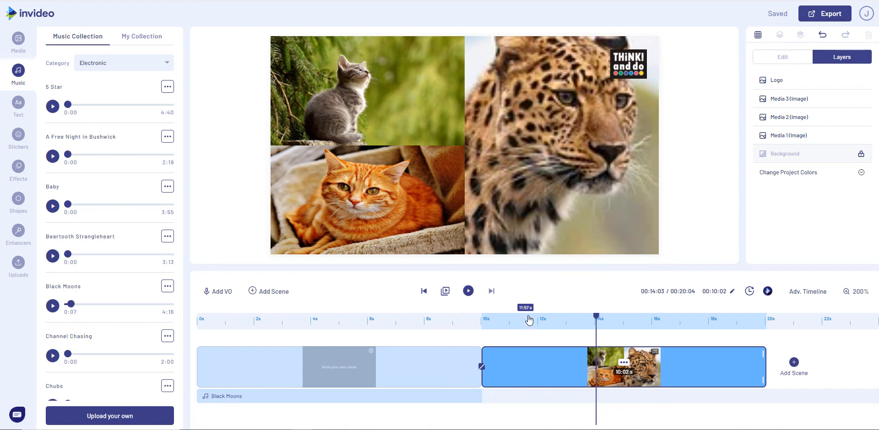
{"action": "left_click_drag", "start_coordinate": [596, 317], "coordinate": [311, 334]}
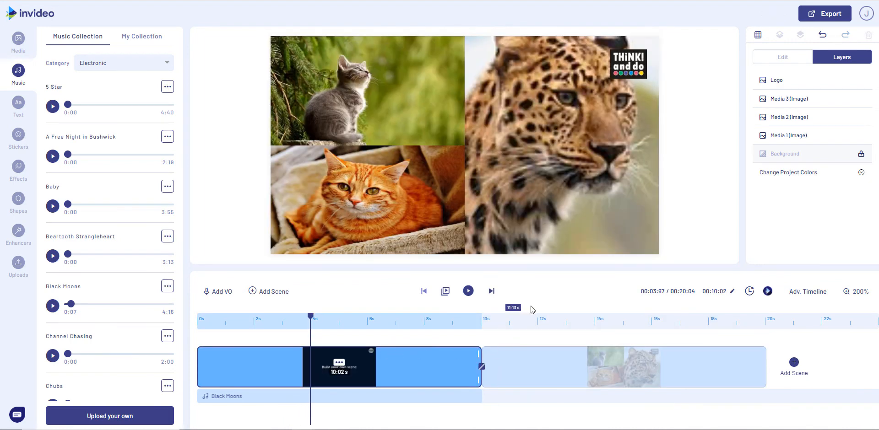
{"action": "left_click", "coordinate": [217, 295]}
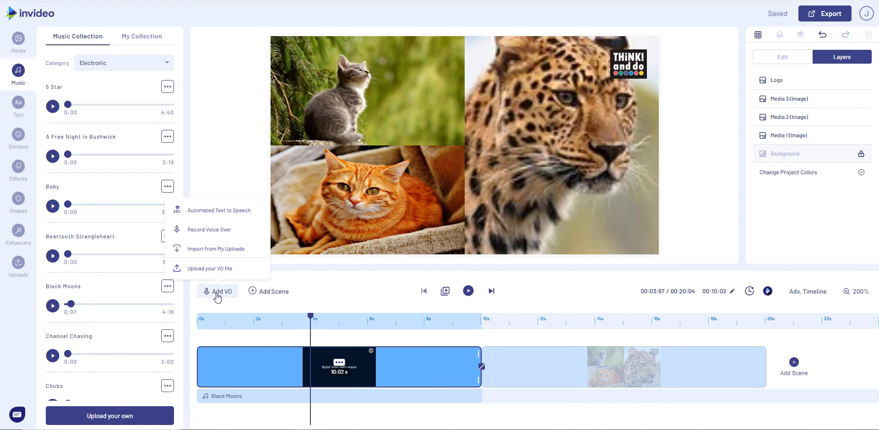
{"action": "left_click", "coordinate": [213, 232]}
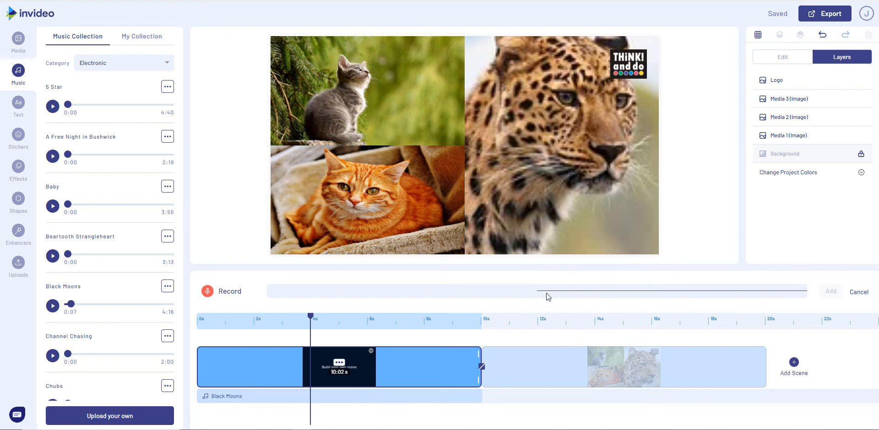
{"action": "left_click", "coordinate": [208, 291]}
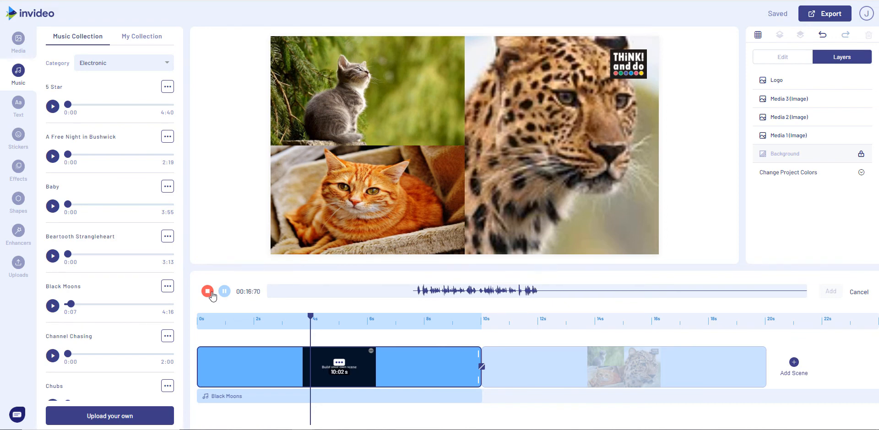
{"action": "left_click", "coordinate": [208, 291]}
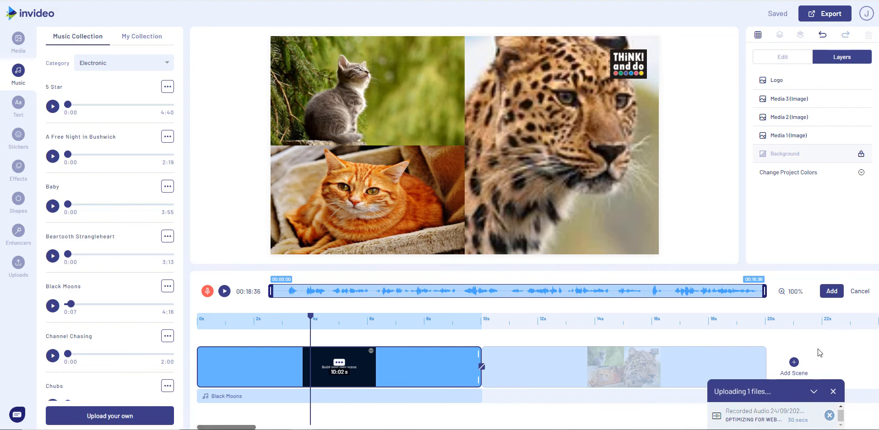
{"action": "left_click", "coordinate": [828, 291]}
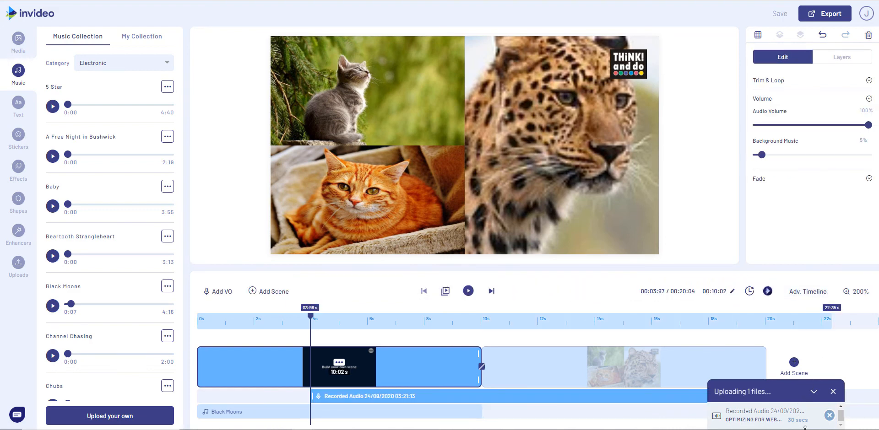
{"action": "left_click", "coordinate": [813, 391]}
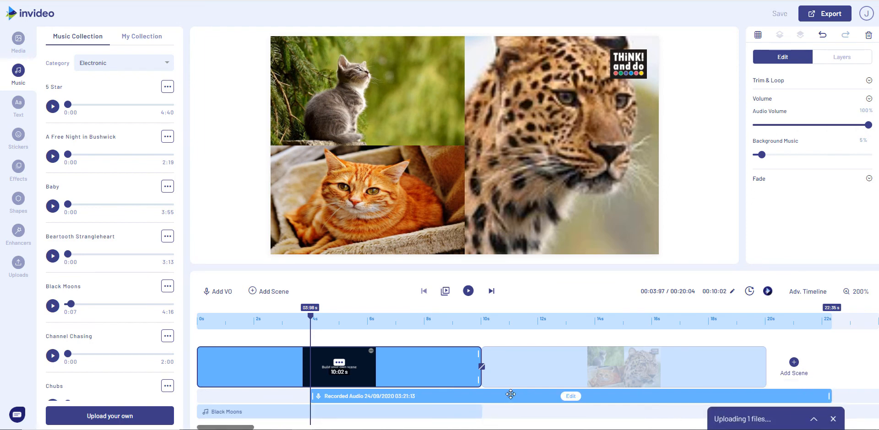
Move the recorded audio to start at about 0.63 s and delete the Black Moons track from the timeline.
{"action": "left_click_drag", "start_coordinate": [509, 394], "coordinate": [415, 388]}
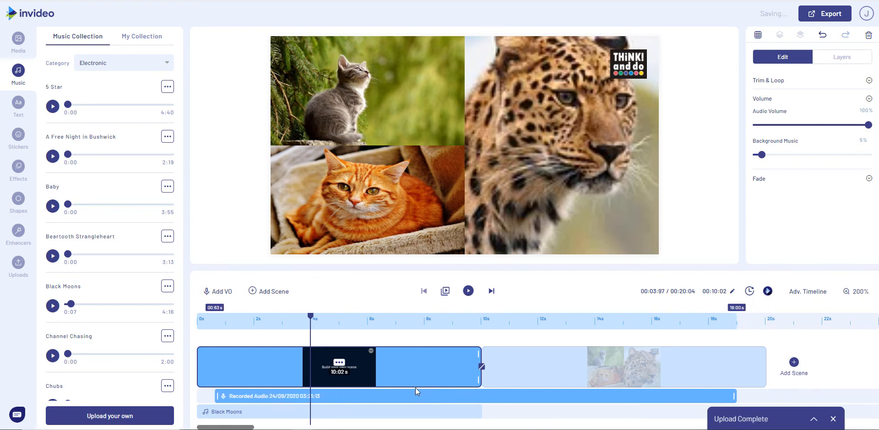
{"action": "left_click", "coordinate": [270, 414]}
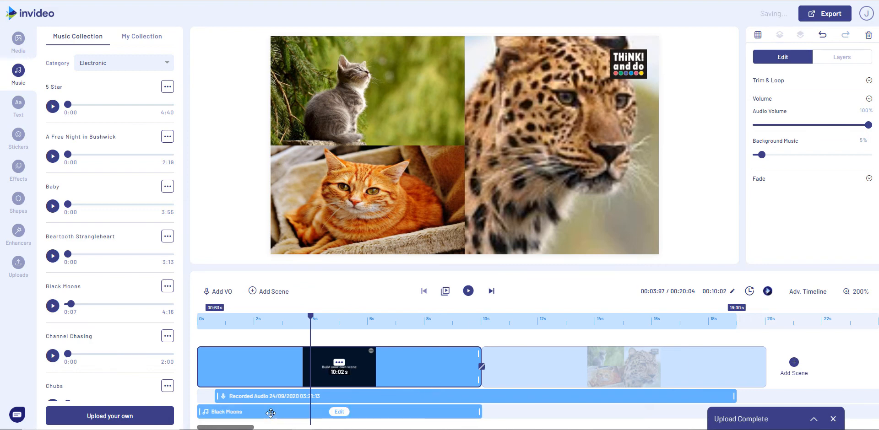
{"action": "left_click", "coordinate": [338, 412]}
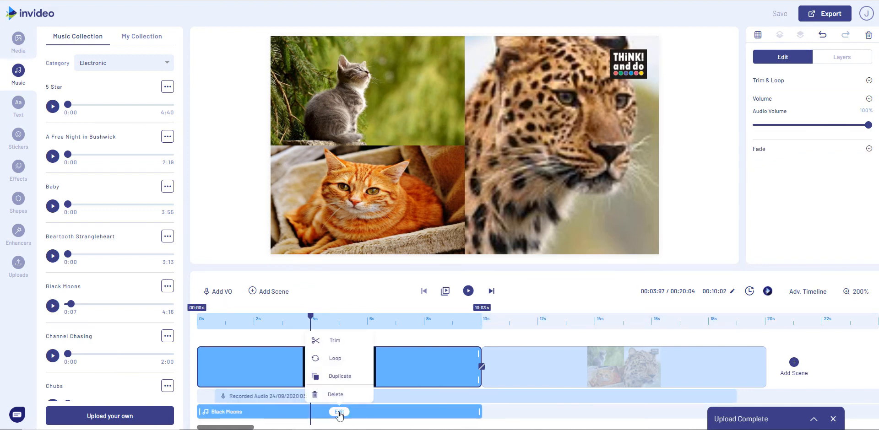
{"action": "left_click", "coordinate": [336, 395]}
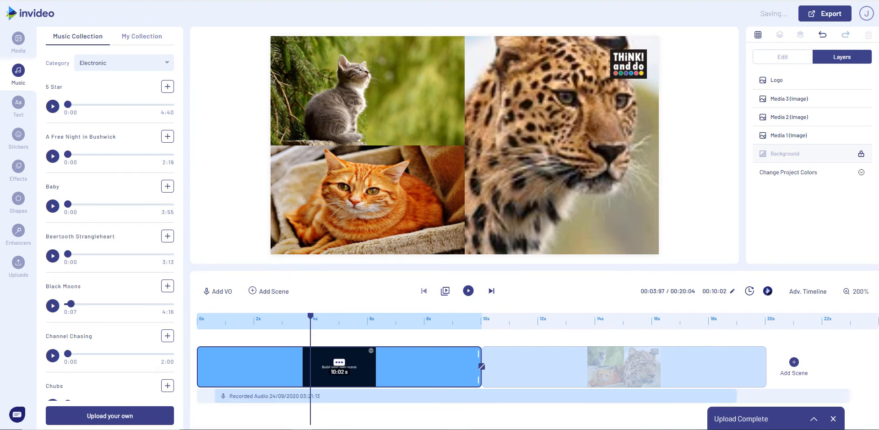
{"action": "left_click", "coordinate": [833, 419]}
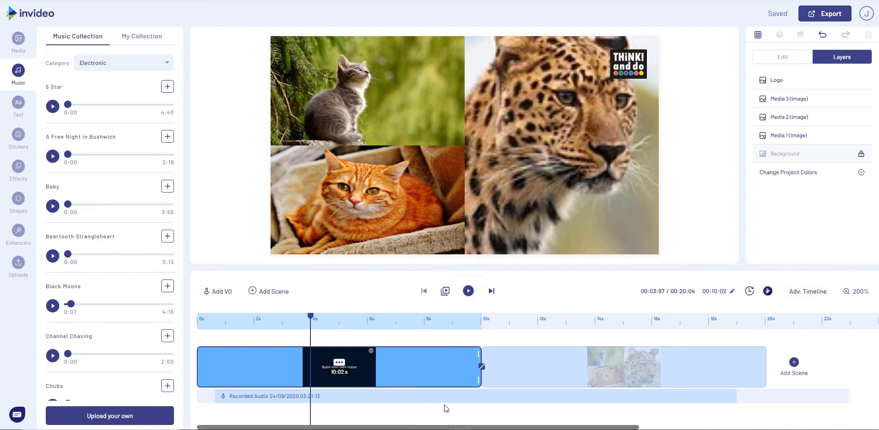
Duplicate the second scene, the cat collage, to add a third scene.
{"action": "left_click", "coordinate": [445, 292]}
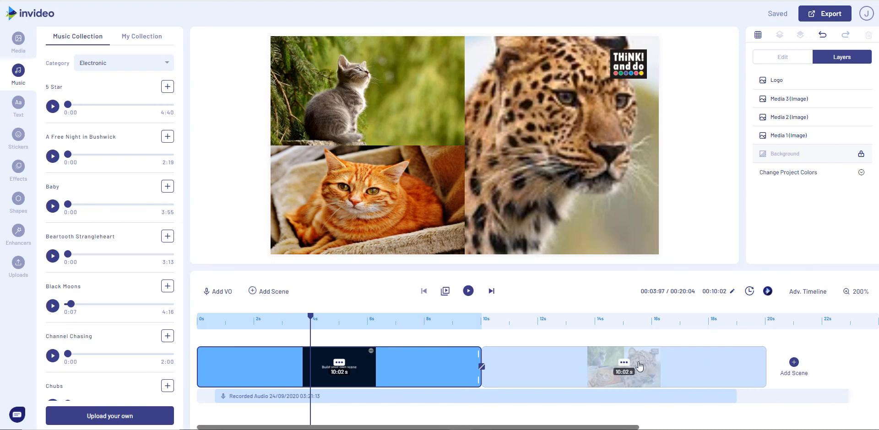
{"action": "left_click", "coordinate": [624, 364]}
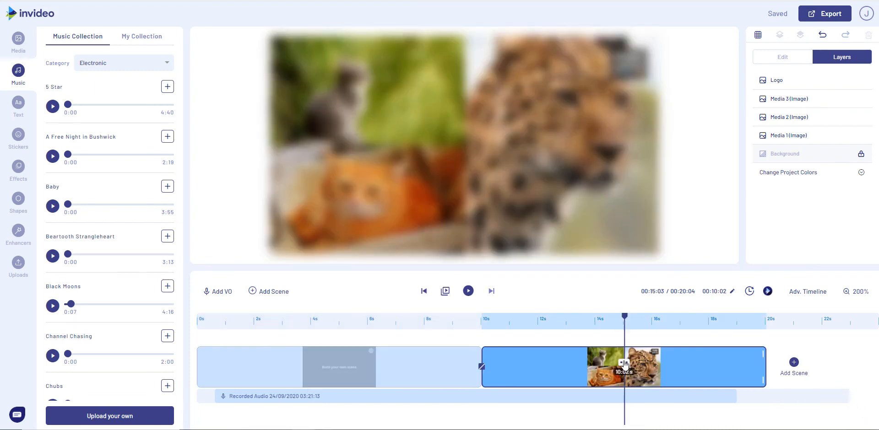
{"action": "right_click", "coordinate": [622, 362]}
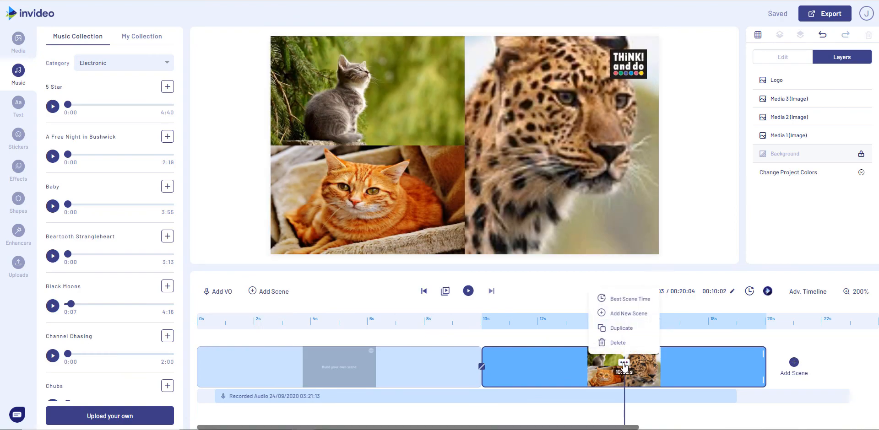
{"action": "left_click", "coordinate": [617, 330]}
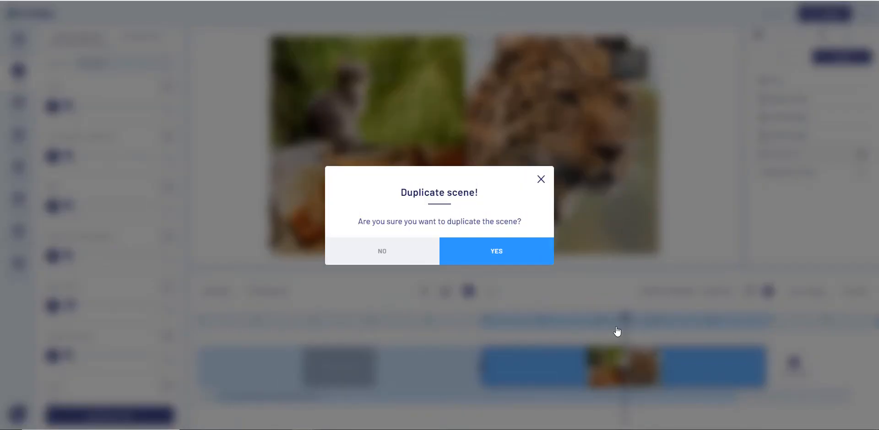
{"action": "left_click", "coordinate": [515, 249]}
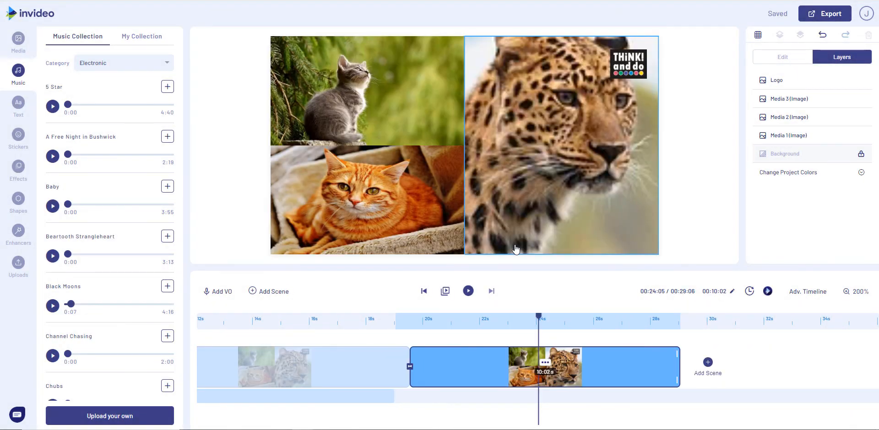
Move the recorded voice-over so that it starts at about 5.14 s on the timeline.
{"action": "left_click", "coordinate": [855, 292]}
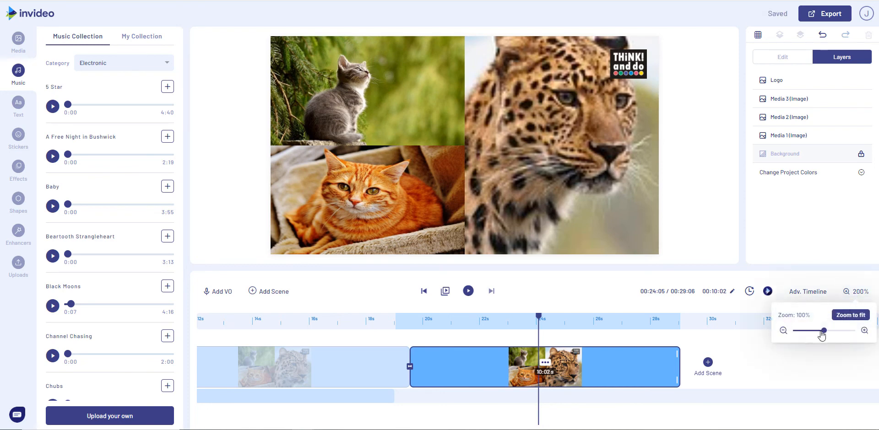
{"action": "mouse_move", "coordinate": [823, 335]}
{"action": "left_mouse_down"}
{"action": "mouse_move", "coordinate": [804, 336]}
{"action": "mouse_move", "coordinate": [812, 337]}
{"action": "left_mouse_up"}
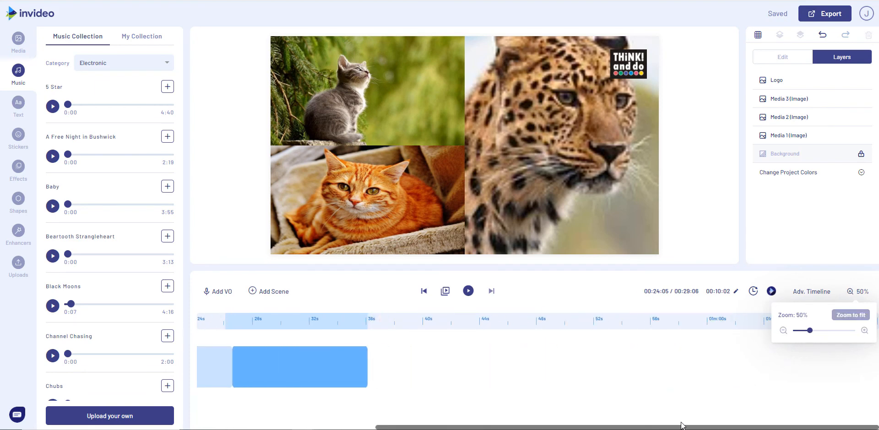
{"action": "left_click_drag", "start_coordinate": [682, 427], "coordinate": [503, 427]}
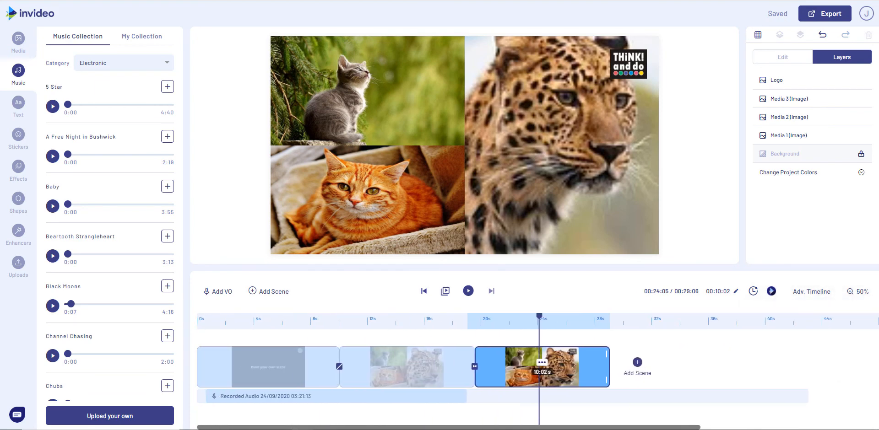
{"action": "left_click", "coordinate": [852, 295]}
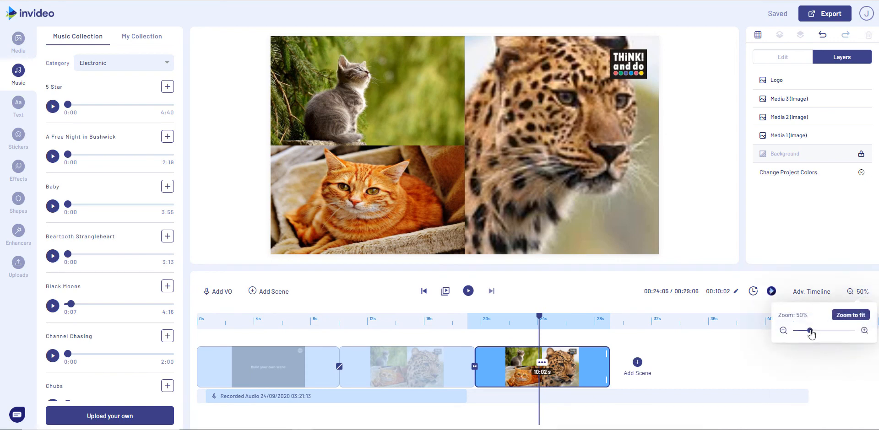
{"action": "left_click_drag", "start_coordinate": [809, 331], "coordinate": [817, 331]}
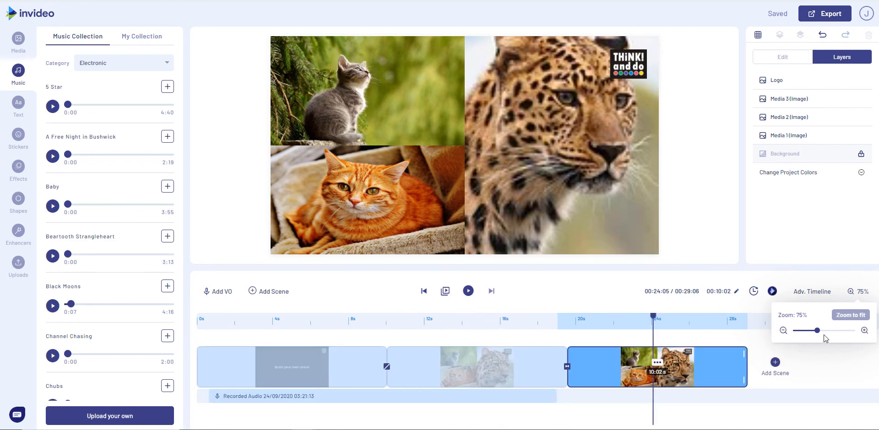
{"action": "left_click", "coordinate": [487, 397]}
{"action": "left_click_drag", "start_coordinate": [488, 396], "coordinate": [572, 412]}
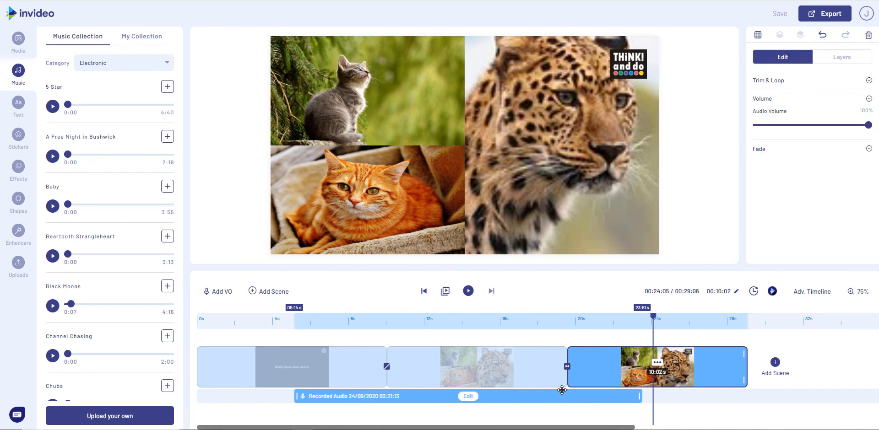
Remove the transition between the second and third scenes and shift the recorded audio to start at about 5.91 s.
{"action": "left_click", "coordinate": [567, 367]}
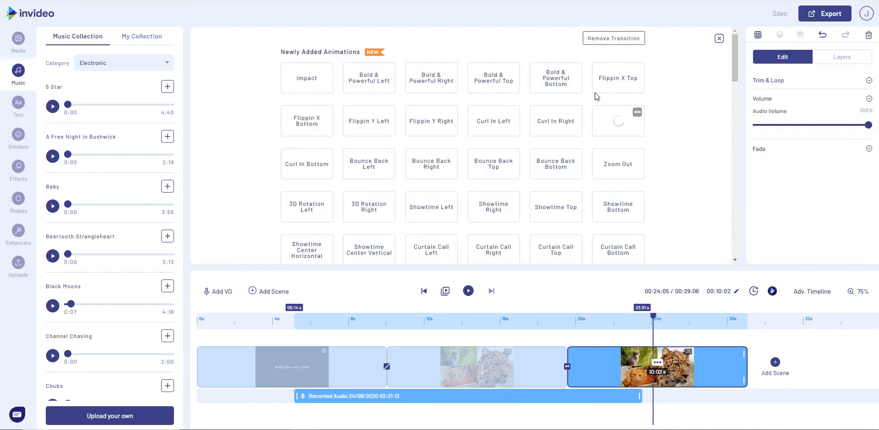
{"action": "left_click", "coordinate": [598, 43]}
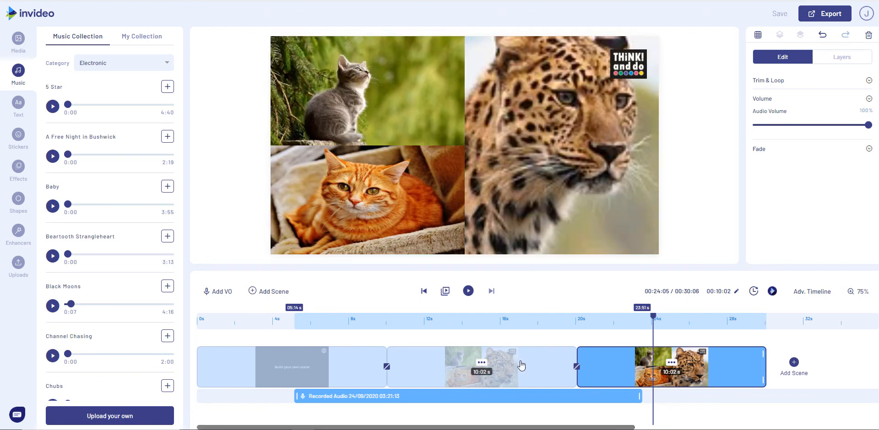
{"action": "mouse_move", "coordinate": [489, 397]}
{"action": "left_click_drag", "start_coordinate": [489, 396], "coordinate": [502, 398]}
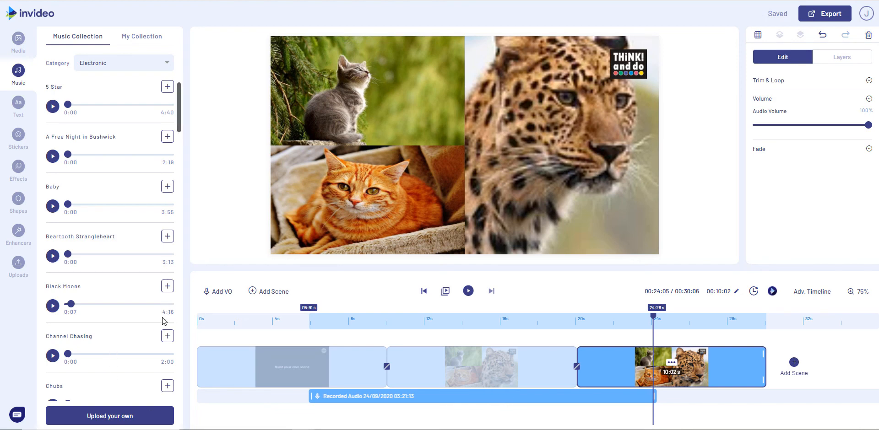
Add the Black Moons track to the timeline and move it to start at 0 s.
{"action": "left_click", "coordinate": [167, 288]}
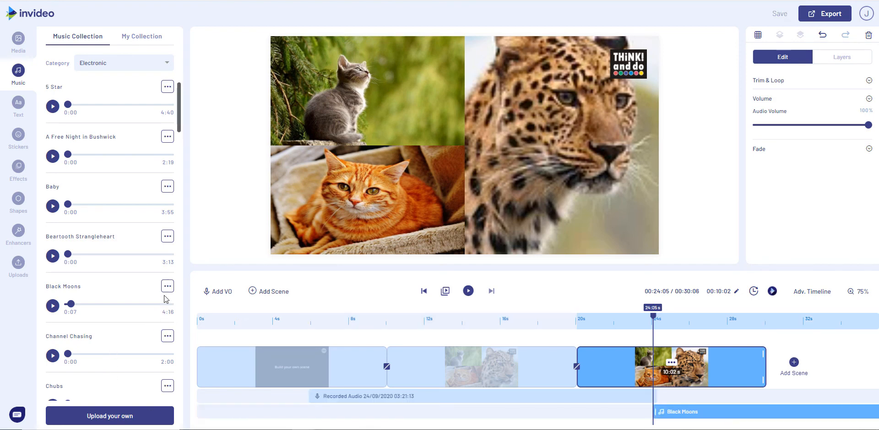
{"action": "left_click_drag", "start_coordinate": [679, 411], "coordinate": [216, 405]}
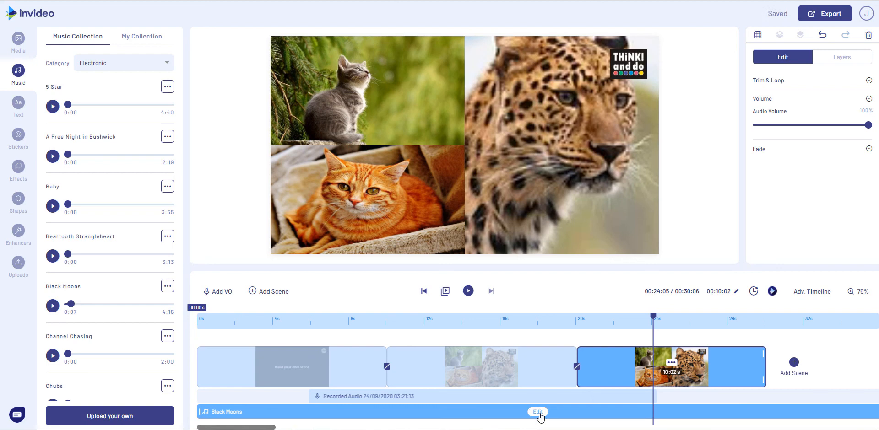
Trim the end of the Black Moons track to about 30.43 s so it roughly matches the video's length.
{"action": "left_click", "coordinate": [537, 412]}
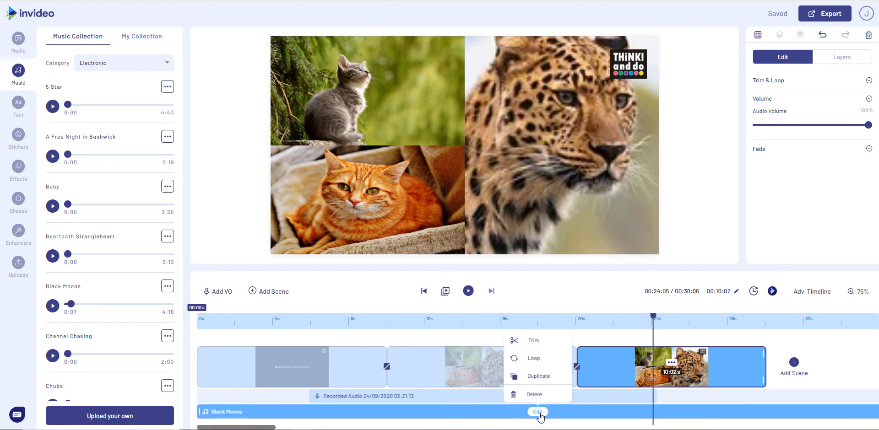
{"action": "left_click", "coordinate": [534, 344]}
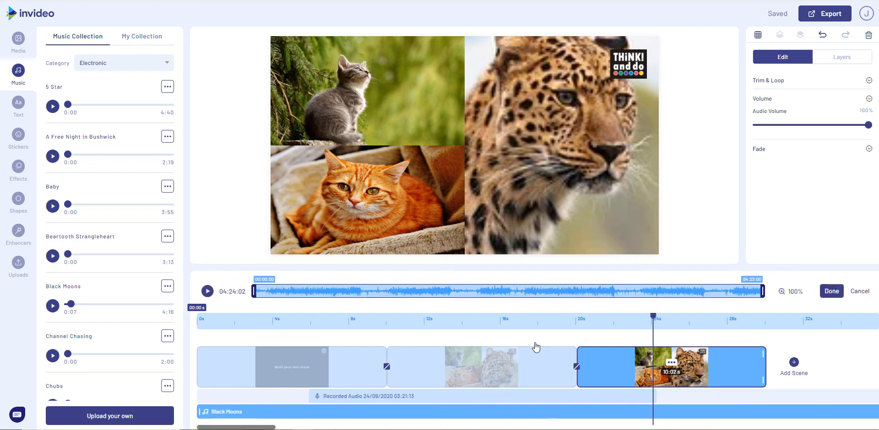
{"action": "left_click", "coordinate": [763, 351]}
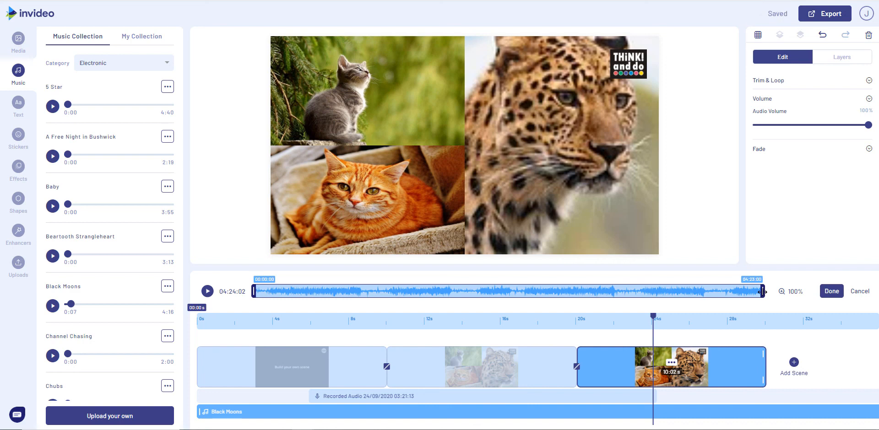
{"action": "left_click_drag", "start_coordinate": [763, 294], "coordinate": [325, 291]}
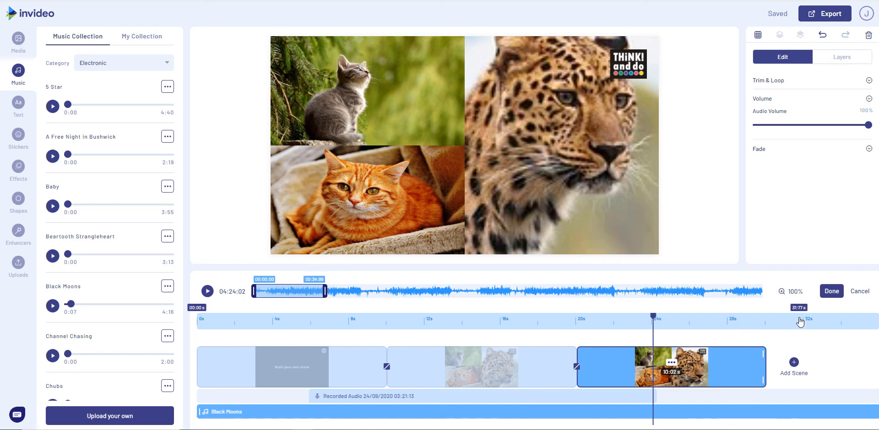
{"action": "left_click", "coordinate": [790, 295]}
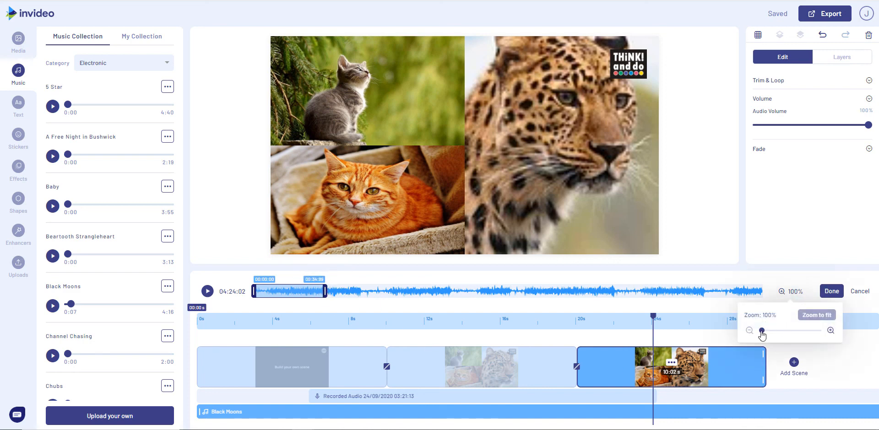
{"action": "left_click_drag", "start_coordinate": [761, 331], "coordinate": [823, 336]}
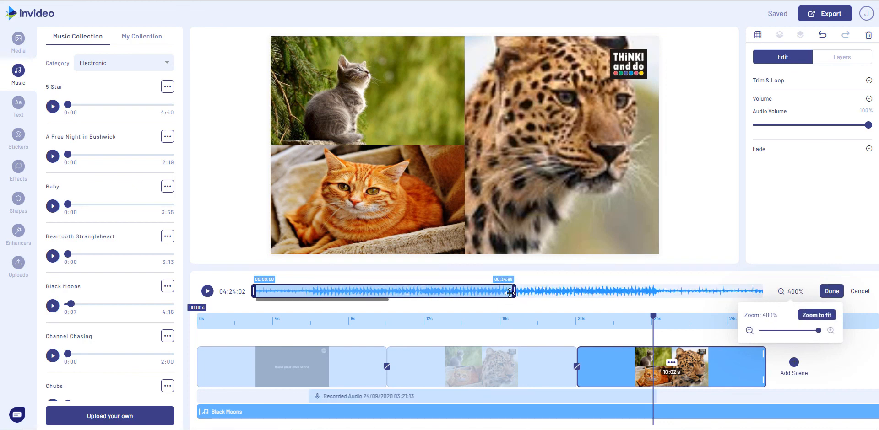
{"action": "left_click_drag", "start_coordinate": [509, 293], "coordinate": [489, 292]}
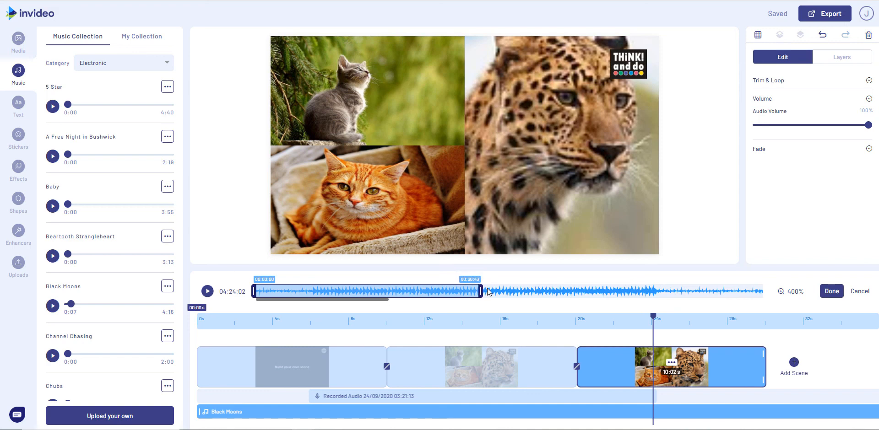
{"action": "left_click", "coordinate": [831, 291]}
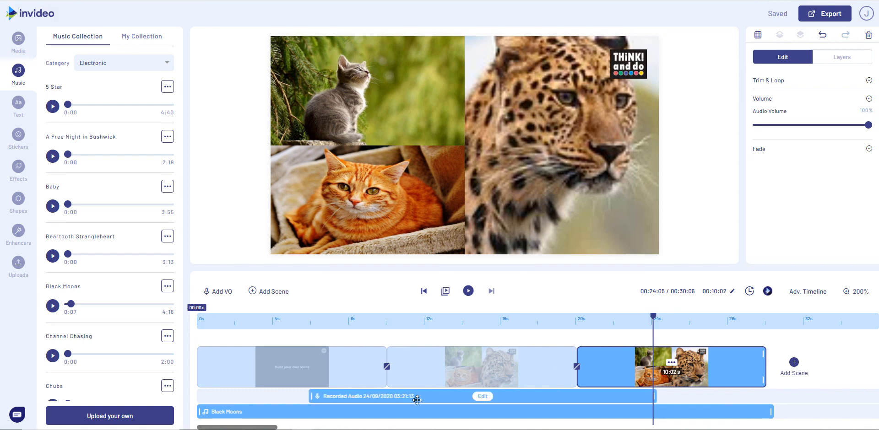
Set the Black Moons track's fade in to 1 and fade out to 2, and start a preview of the whole video.
{"action": "mouse_move", "coordinate": [490, 413]}
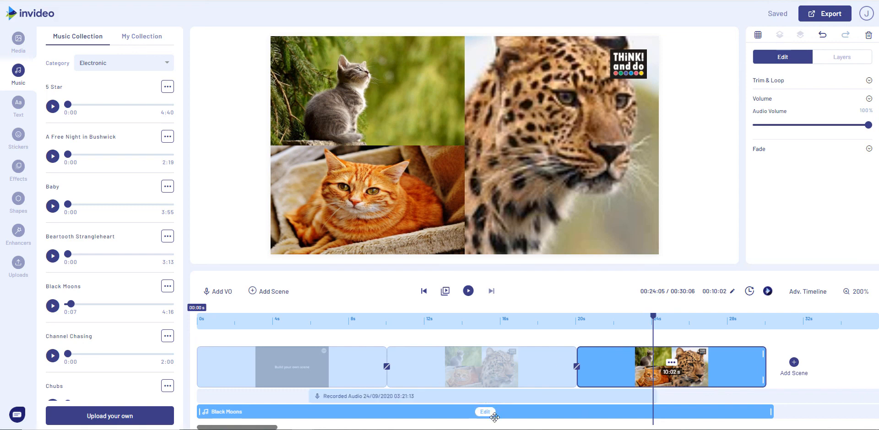
{"action": "left_click", "coordinate": [777, 150]}
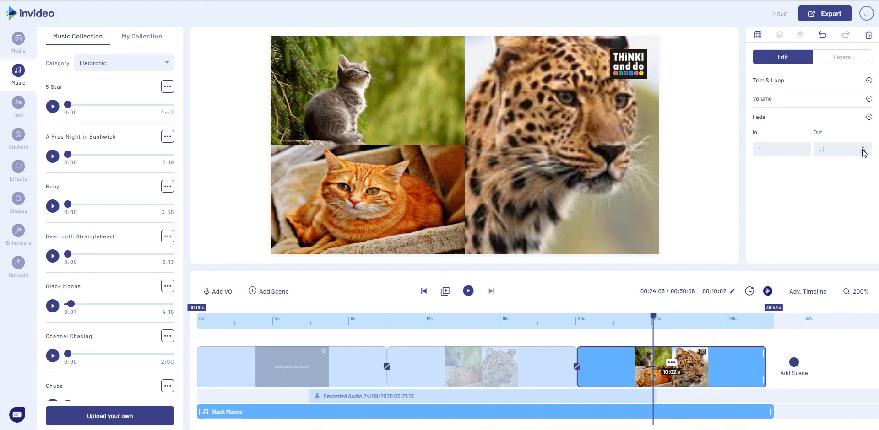
{"action": "left_click", "coordinate": [862, 149]}
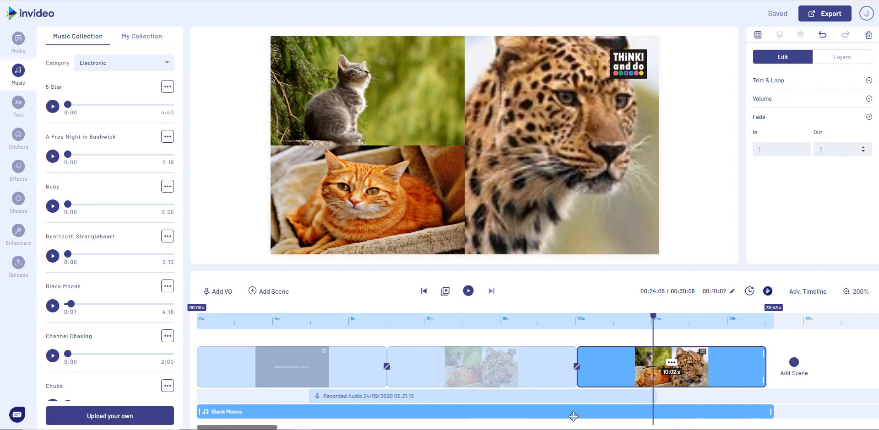
{"action": "left_click", "coordinate": [446, 292]}
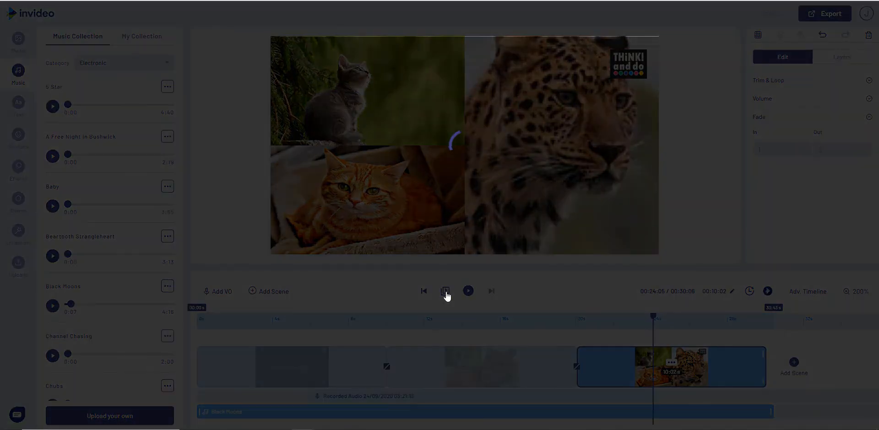